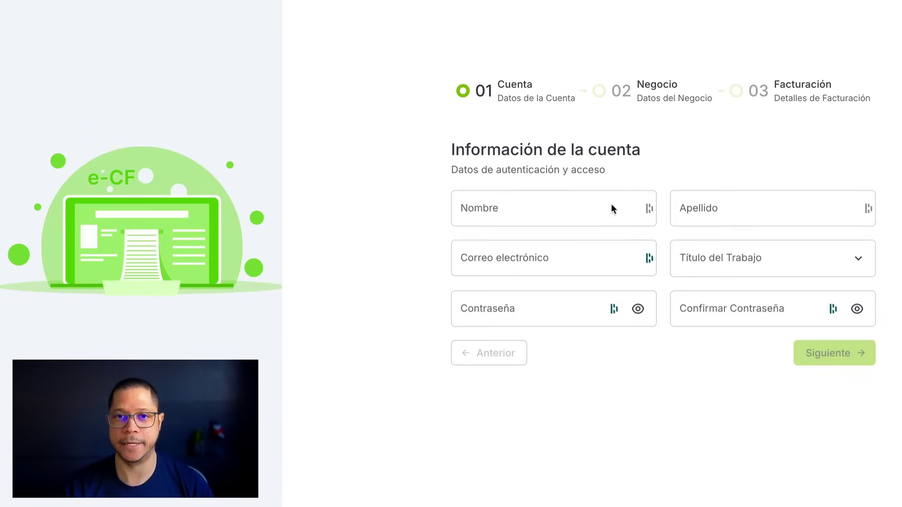
Start a new account with the owner's first name, surname, e-mail, title Director de Finanzas and a password
left_click(603, 211)
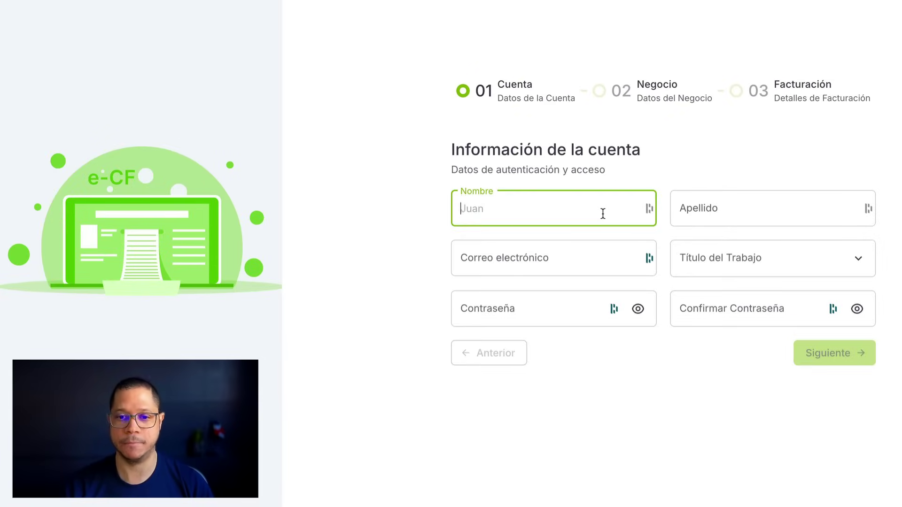
key("Tab")
key("Tab")
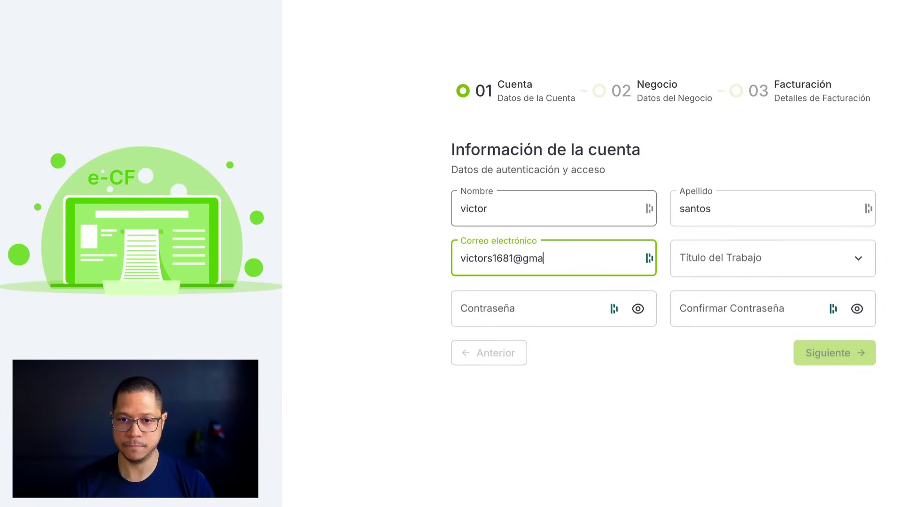
key("Tab")
key("Down")
key("Down")
key("Return")
key("Tab")
type("••••••••••")
key("Tab")
key("Tab")
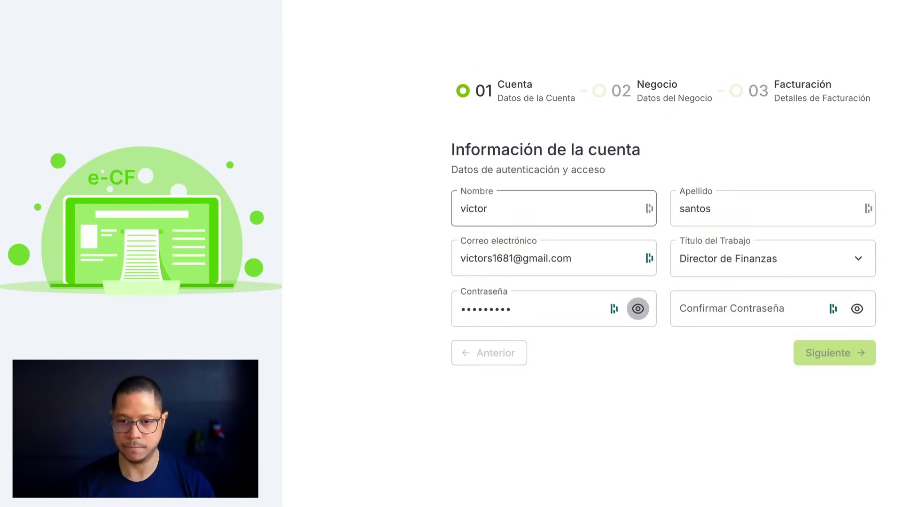
type("••••••••••")
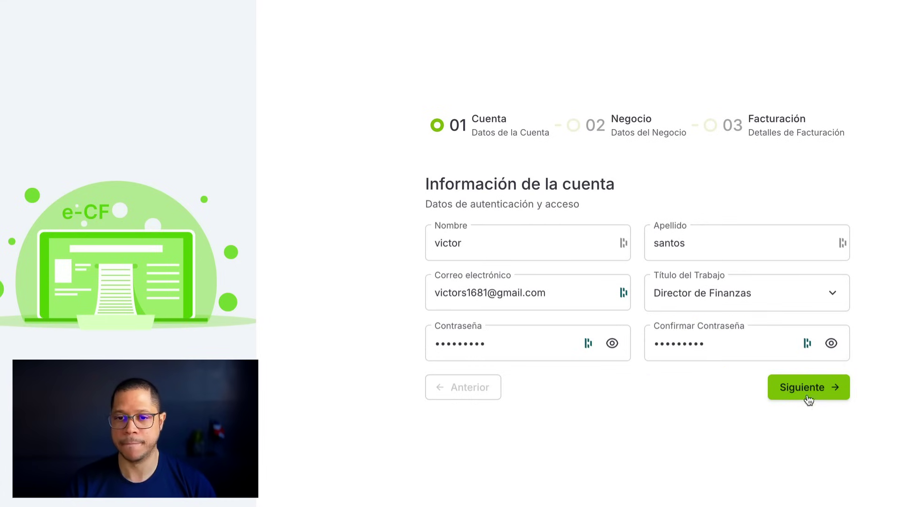
Enter business name MSeller, the business phone number and website mseller.app
left_click(834, 359)
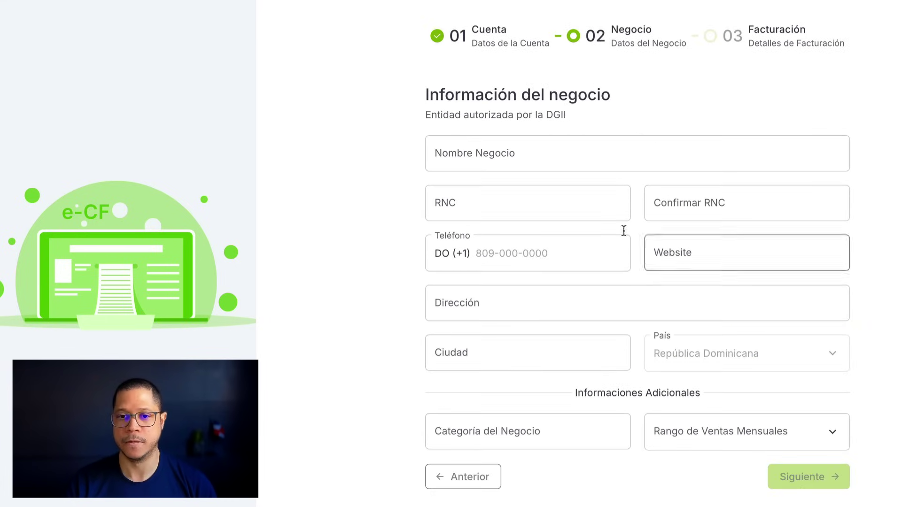
left_click(579, 157)
type("MS")
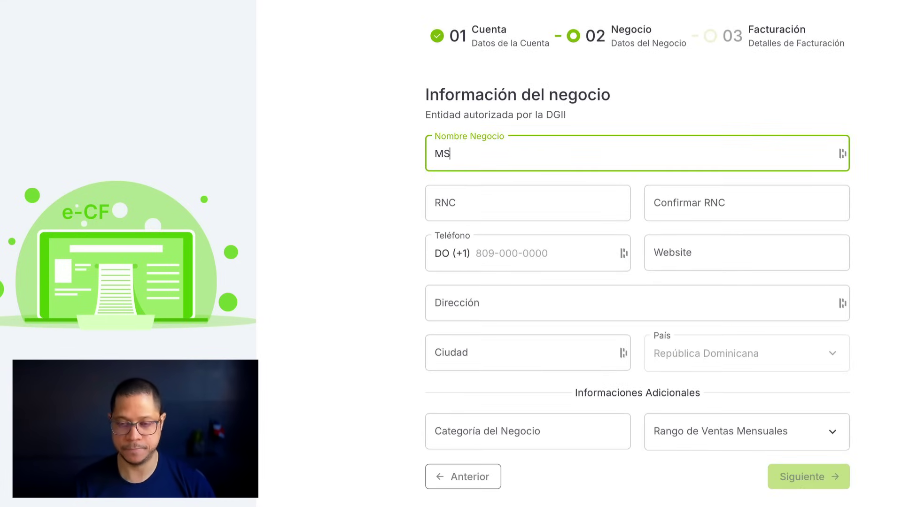
type("eller")
key("Tab")
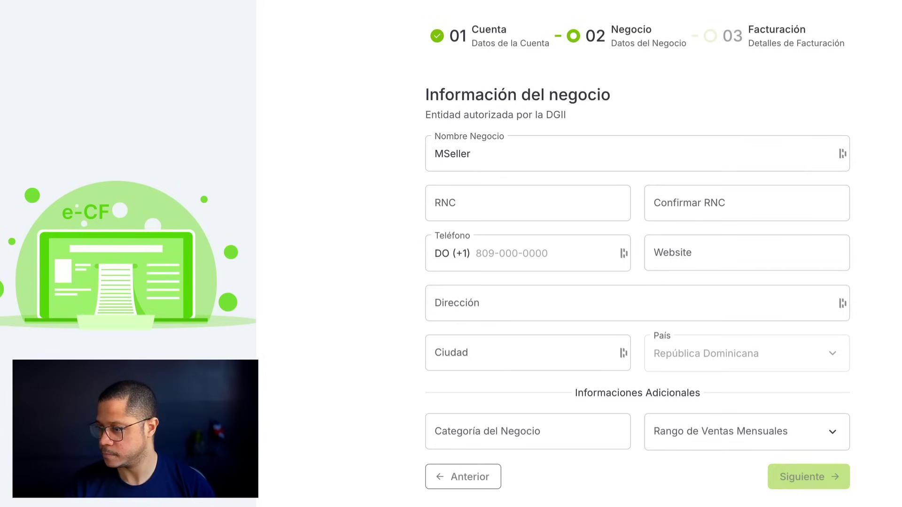
left_click(584, 252)
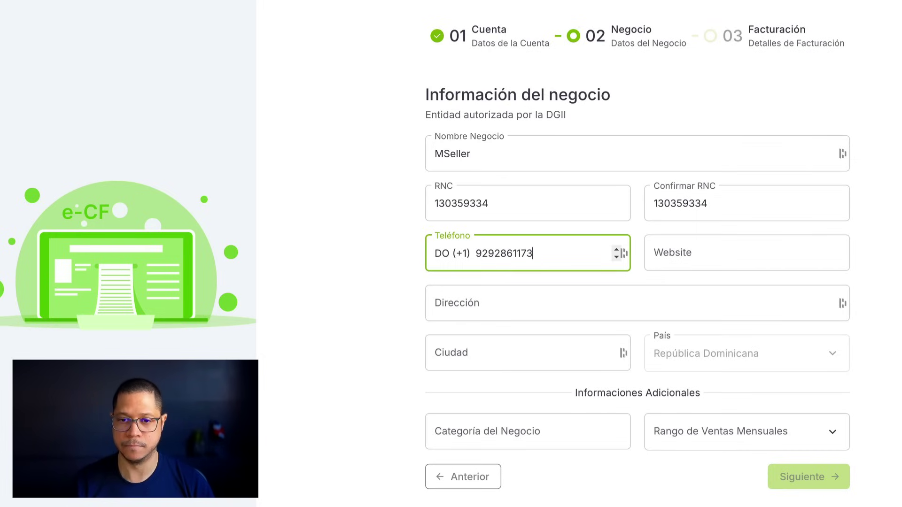
key("Tab")
type("mseller.app")
Add the business address, city Santo Domingo, category Educación and monthly sales under RD$60,000
key("Tab")
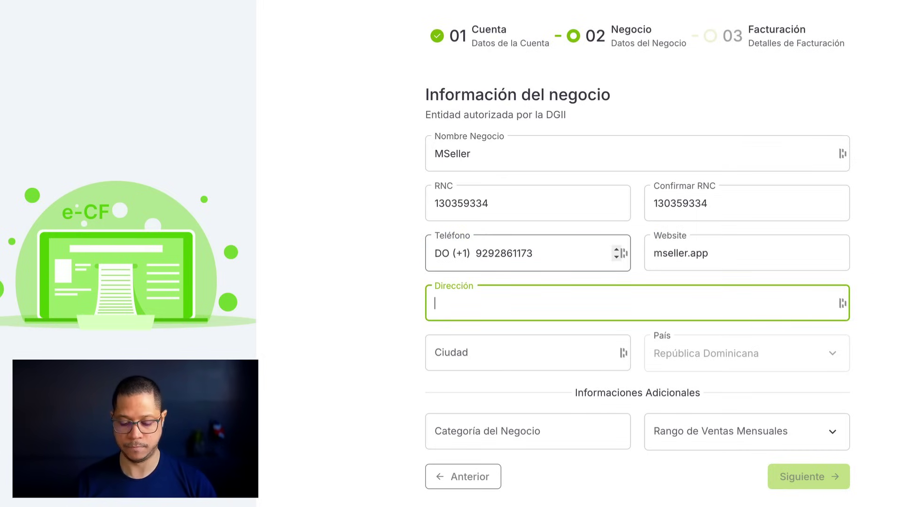
type("summer")
key("Tab")
type("Santo Domingo")
key("Tab")
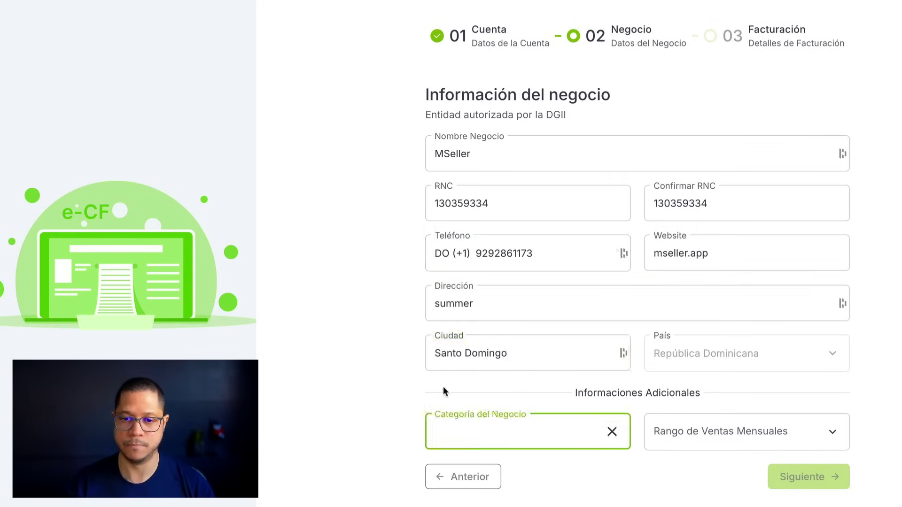
left_click(470, 385)
left_click(707, 414)
left_click(707, 470)
Keep the Gratis plan, answer Búsqueda en Google and Sí, accept the terms, and create the account
left_click(806, 475)
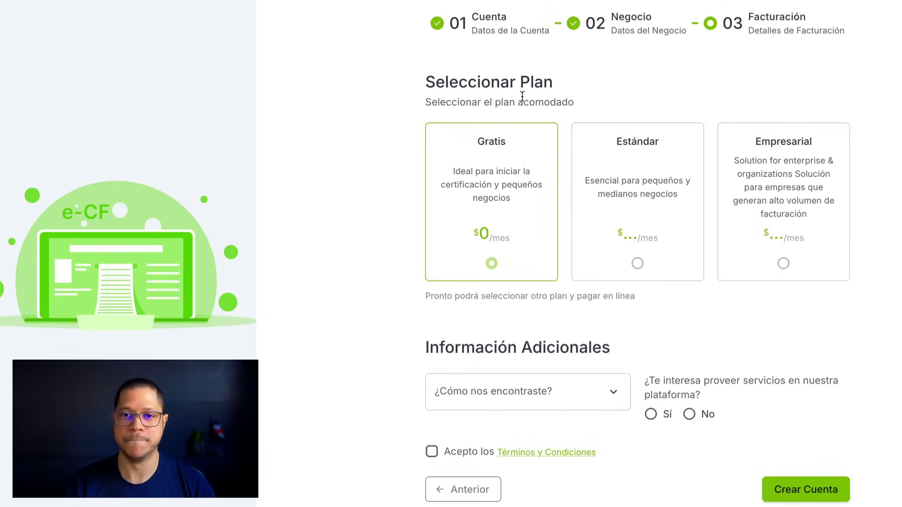
left_click(551, 397)
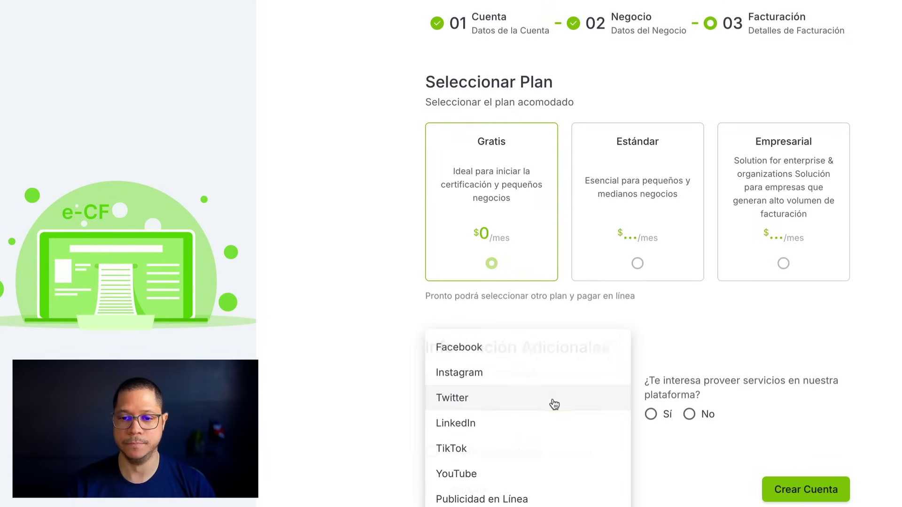
left_click(540, 506)
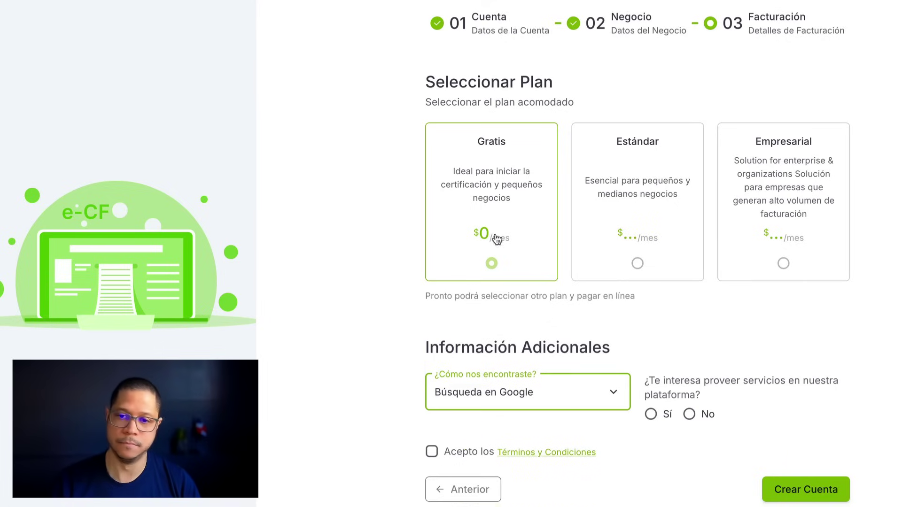
left_click(655, 416)
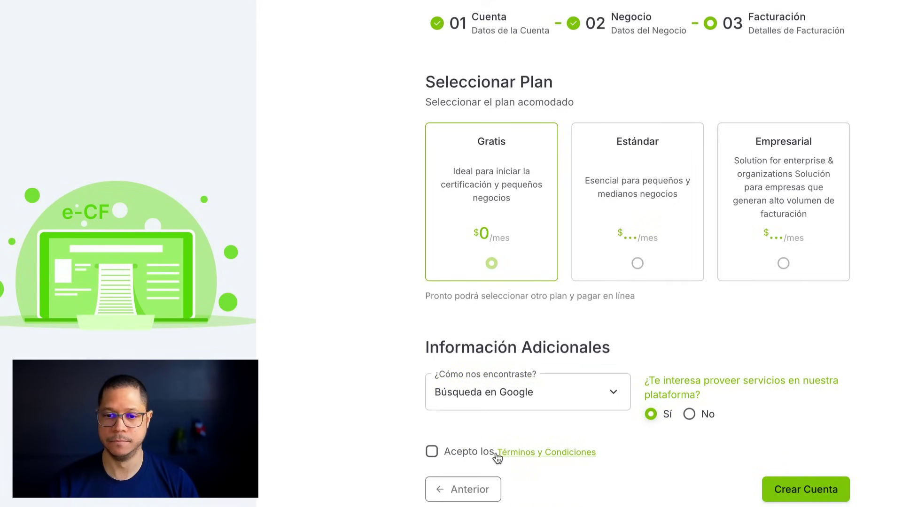
left_click(460, 453)
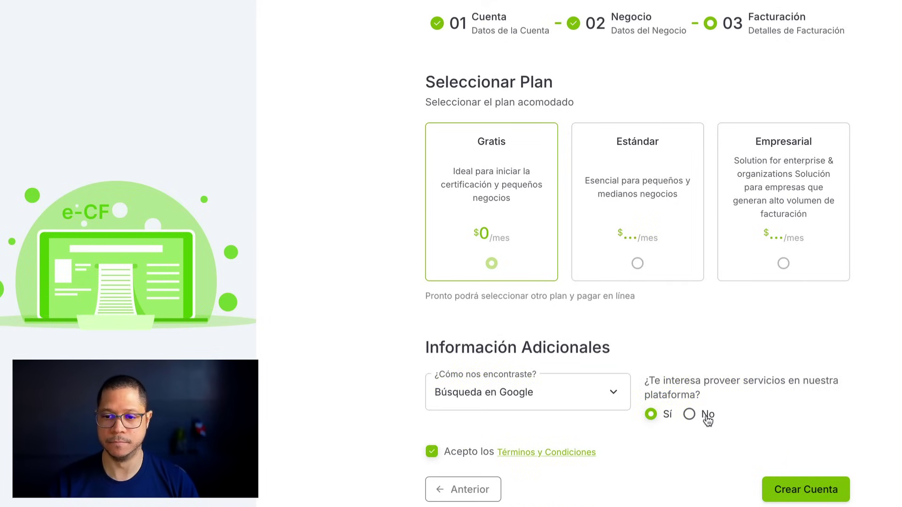
left_click(818, 497)
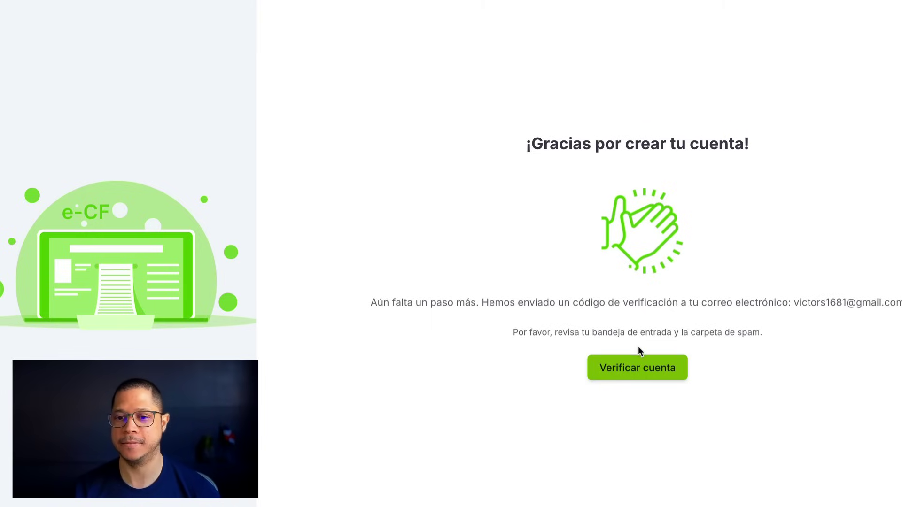
Verify the account by pasting the verification code copied from the e-mail
left_click(656, 372)
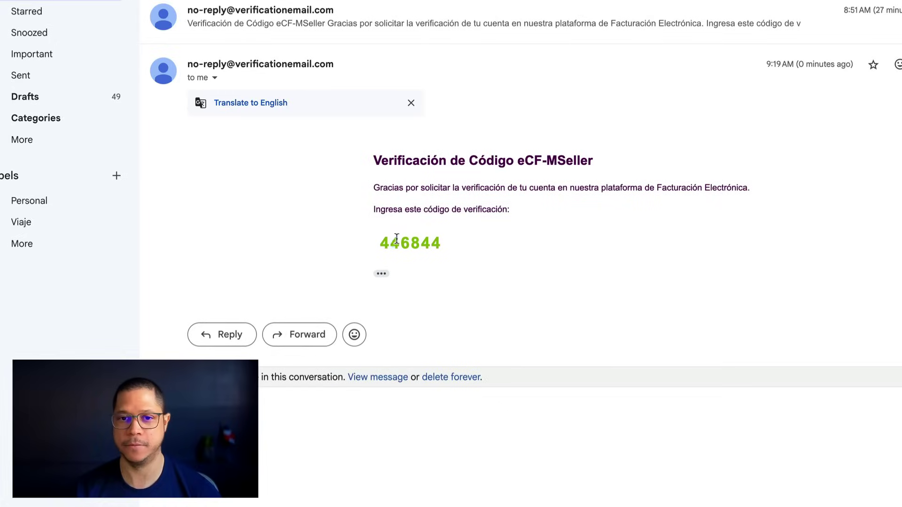
double_click(397, 239)
key("ctrl+c")
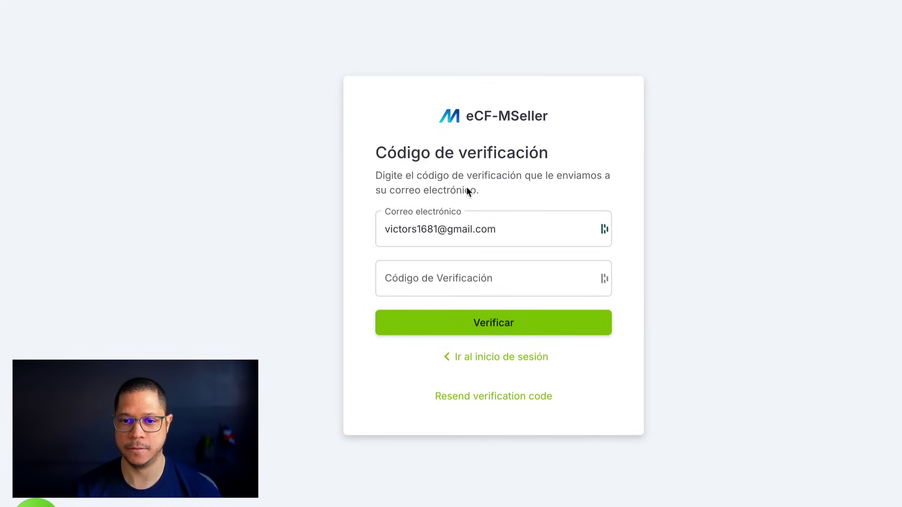
left_click(484, 277)
key("ctrl+v")
left_click(528, 329)
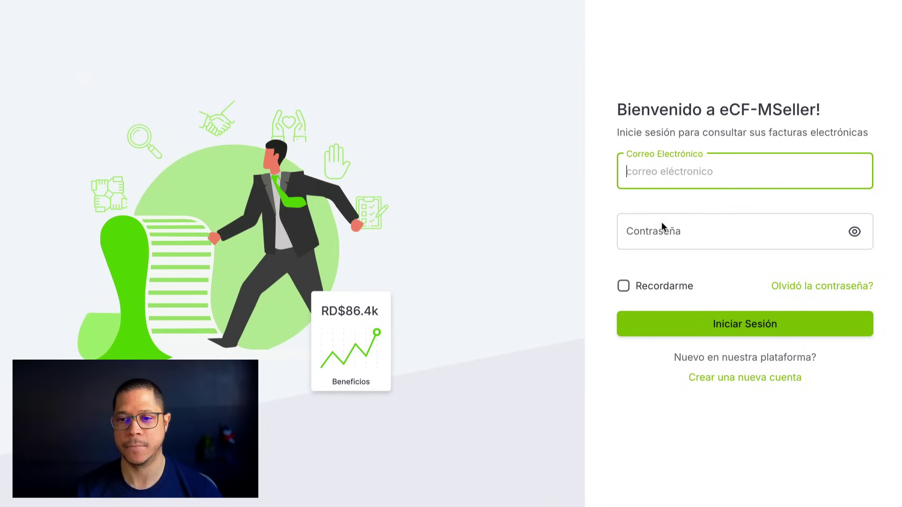
Log in with the account e-mail and password
left_click(714, 159)
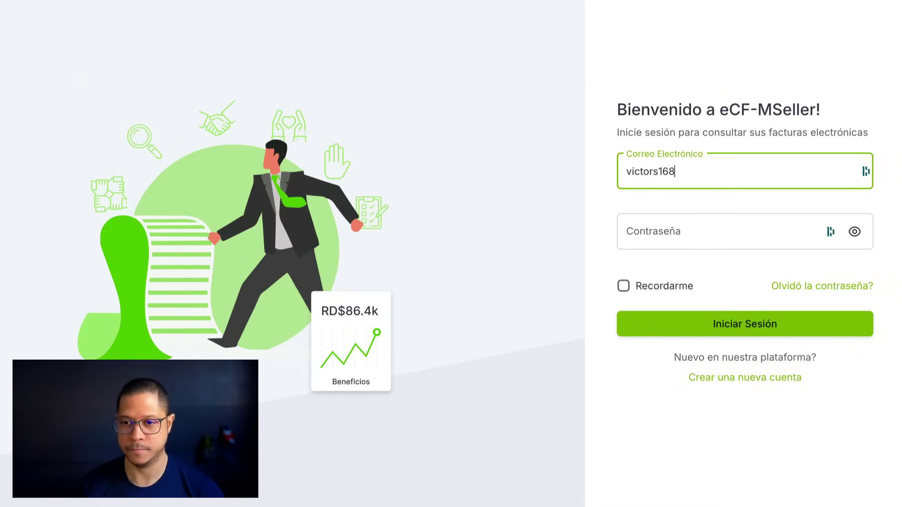
key("Tab")
type("****")
key("Return")
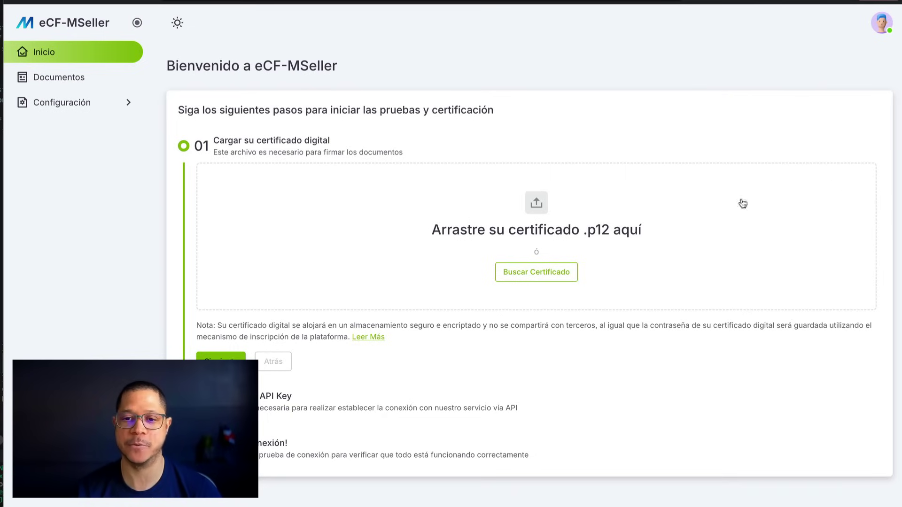
Upload certificate 4307021_identity.p12 with its password and expiry date 8 March 2025
left_click(544, 274)
key("Return")
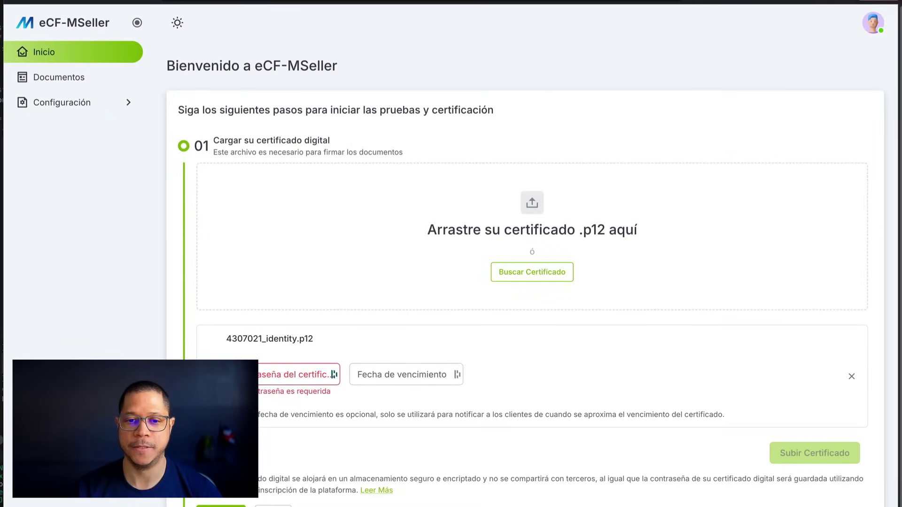
left_click(295, 374)
type("••••••••")
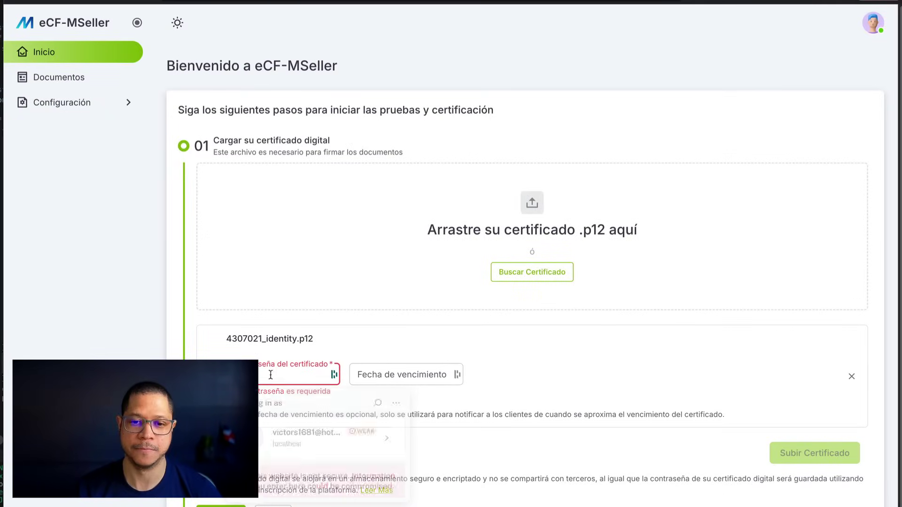
left_click(456, 375)
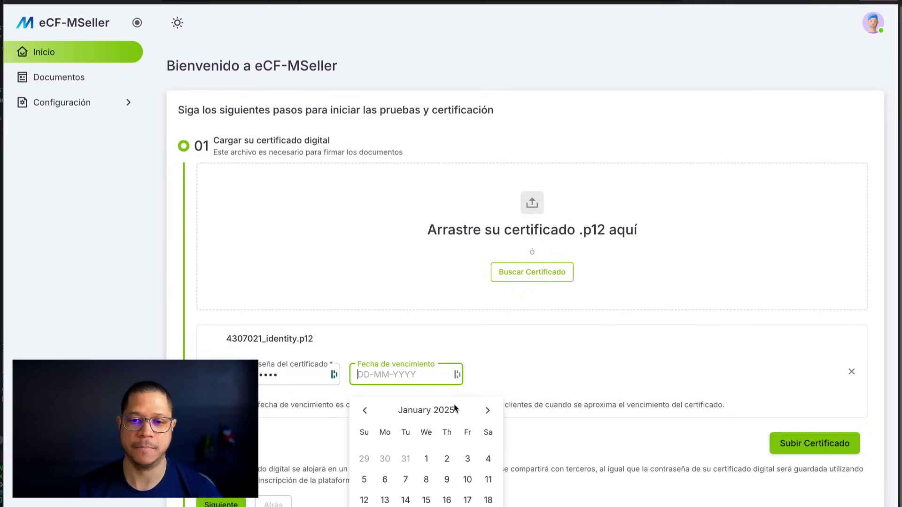
left_click(489, 412)
left_click(489, 411)
left_click(488, 479)
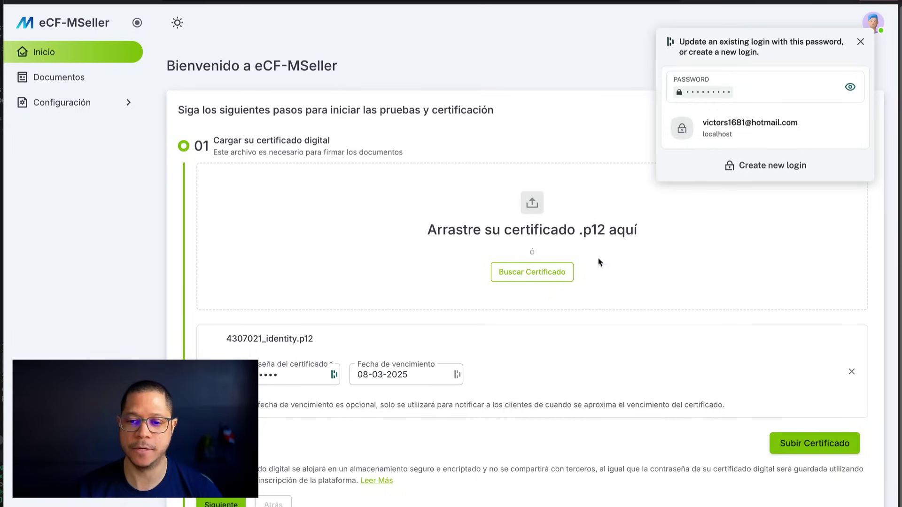
left_click(862, 42)
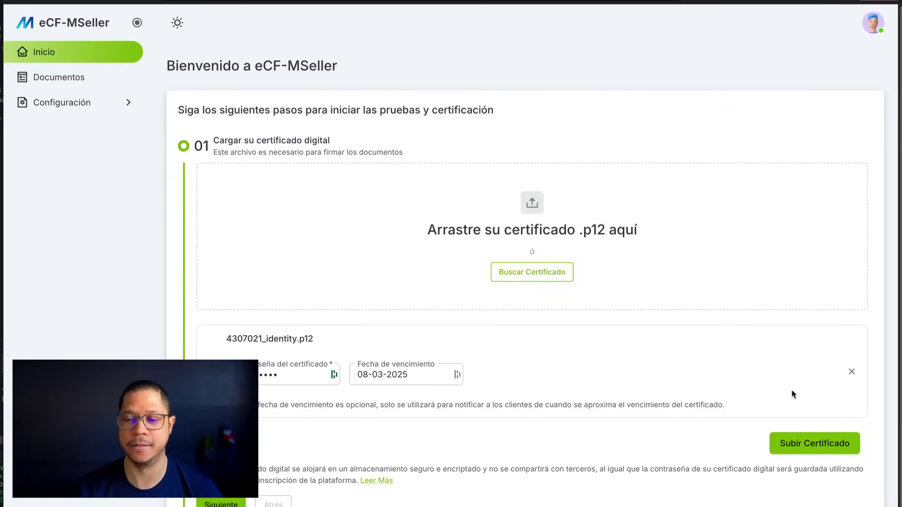
left_click(802, 443)
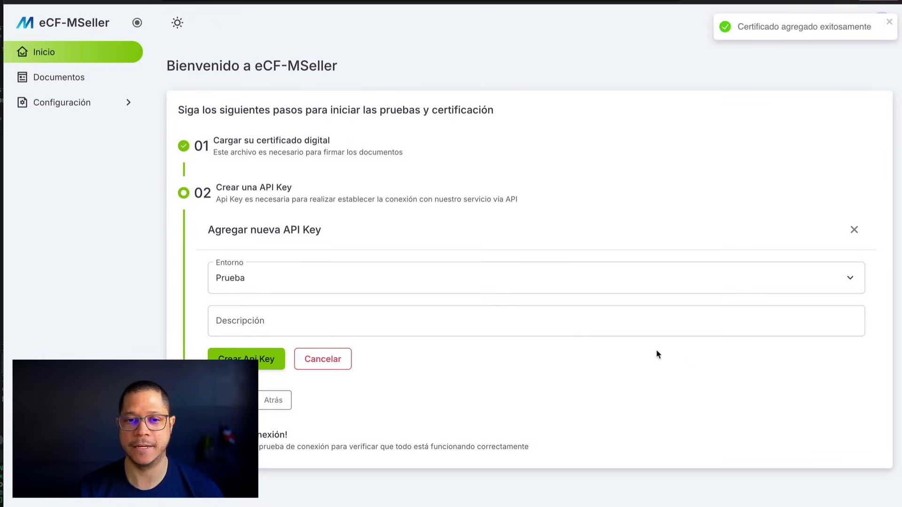
Create an API key in the Prueba environment with the description 'Prueba'
left_click(382, 323)
left_click(384, 284)
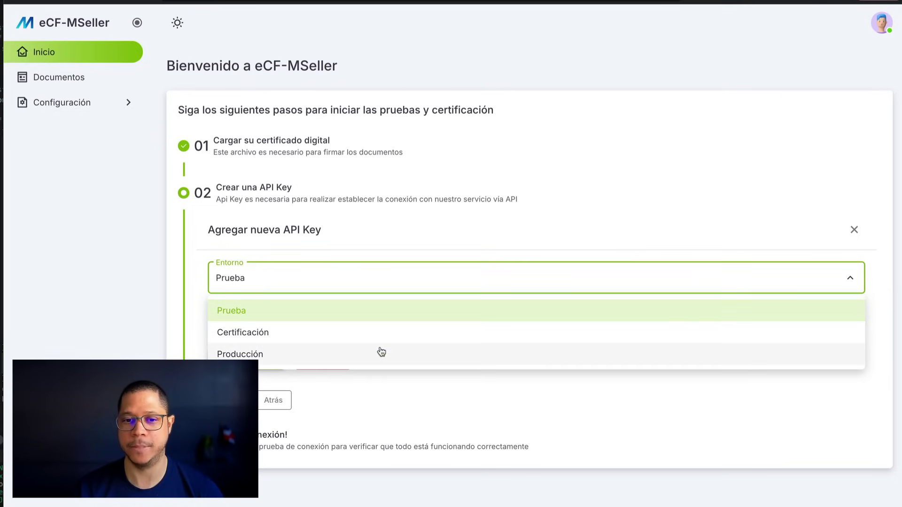
left_click(376, 255)
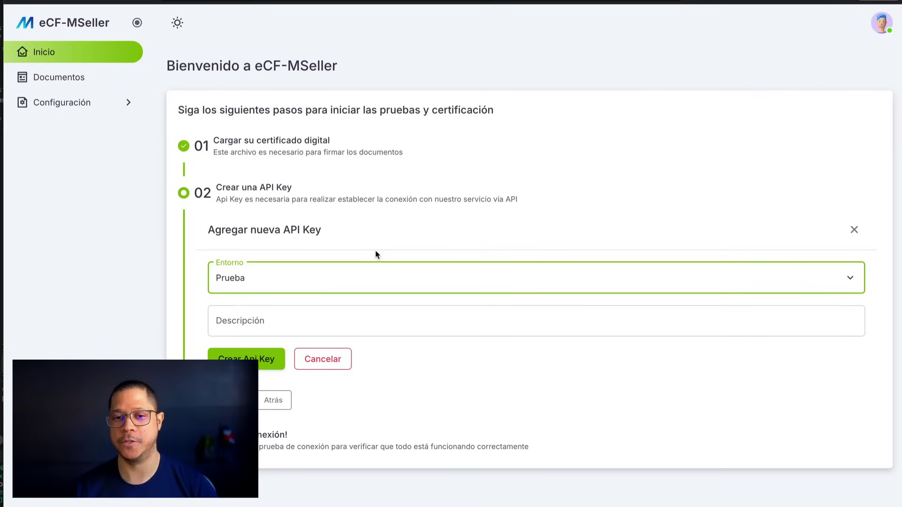
left_click(331, 320)
type("Prueba")
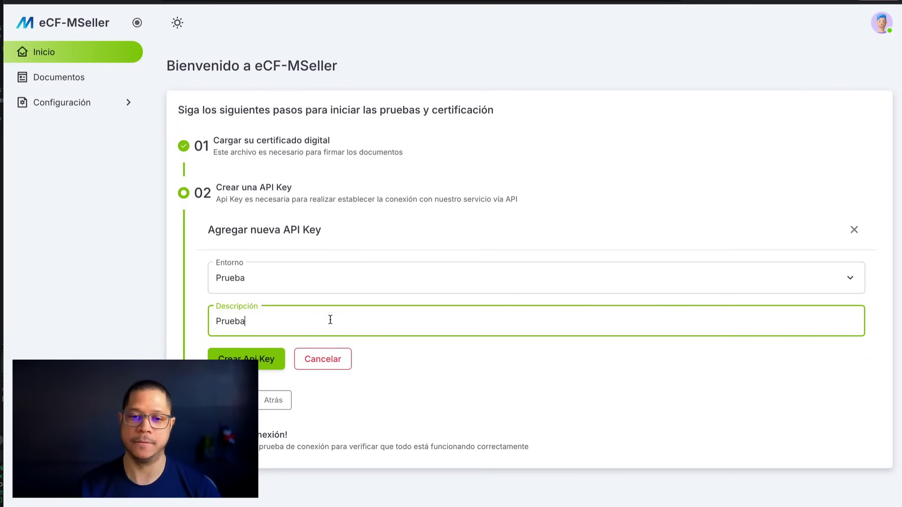
left_click(275, 368)
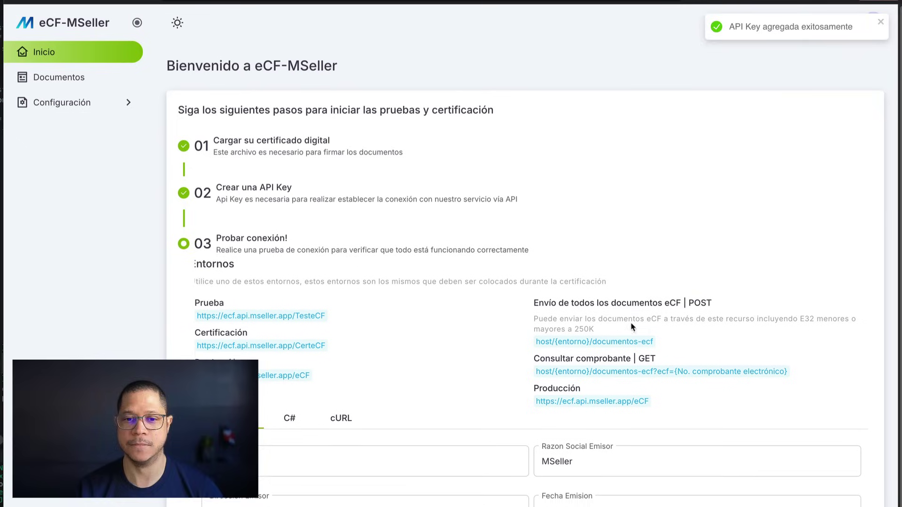
left_click_drag(200, 300, 334, 286)
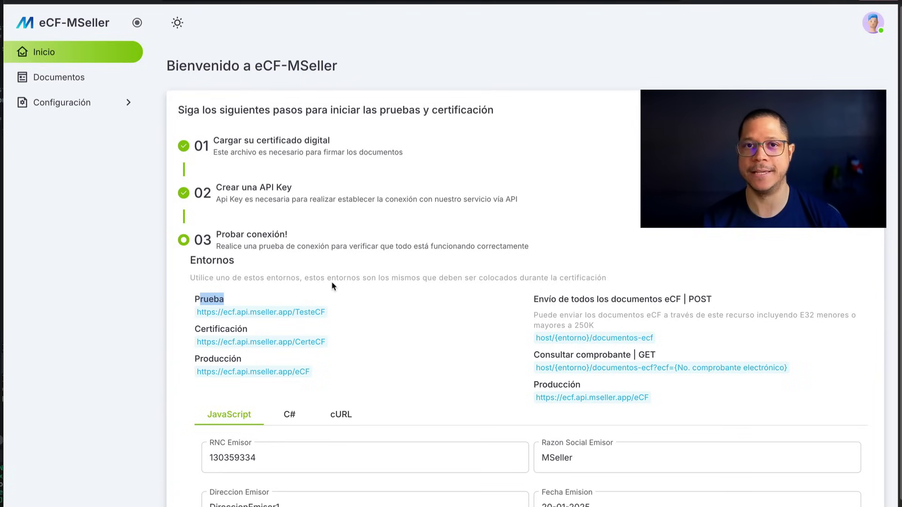
left_click(356, 291)
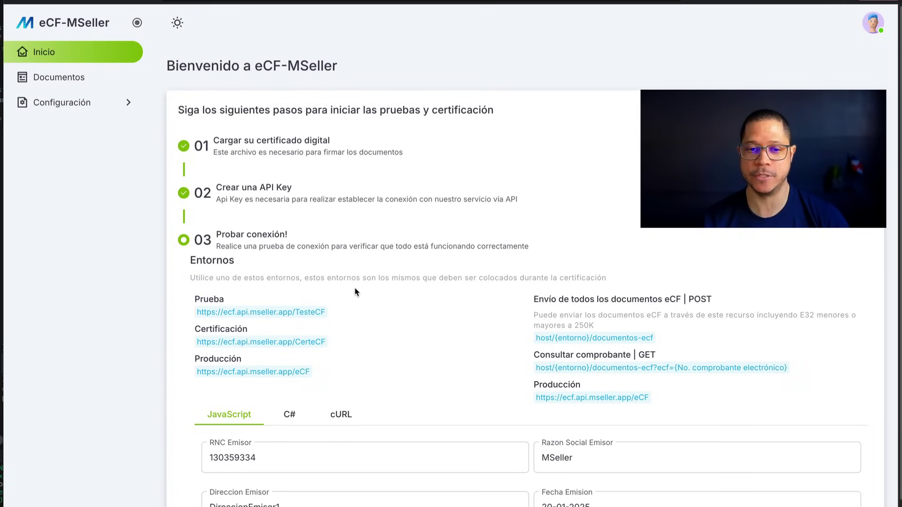
left_click_drag(321, 293, 390, 359)
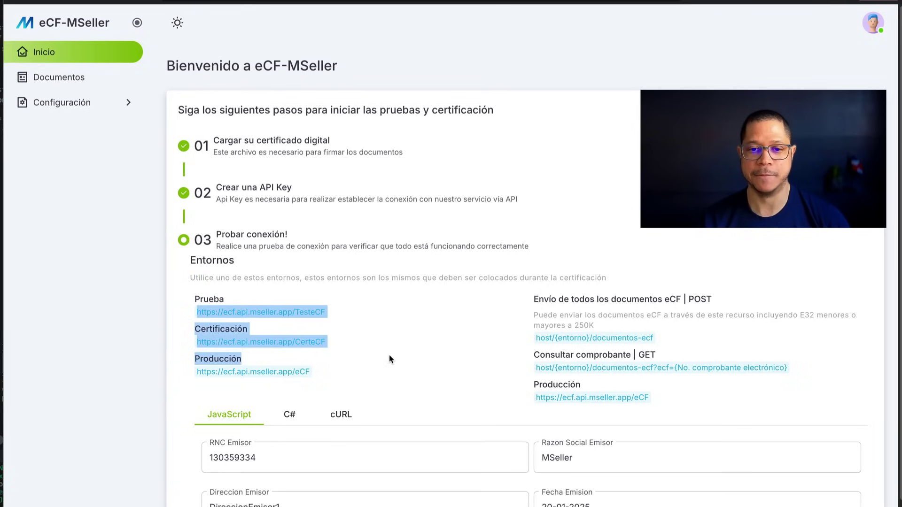
left_click(390, 360)
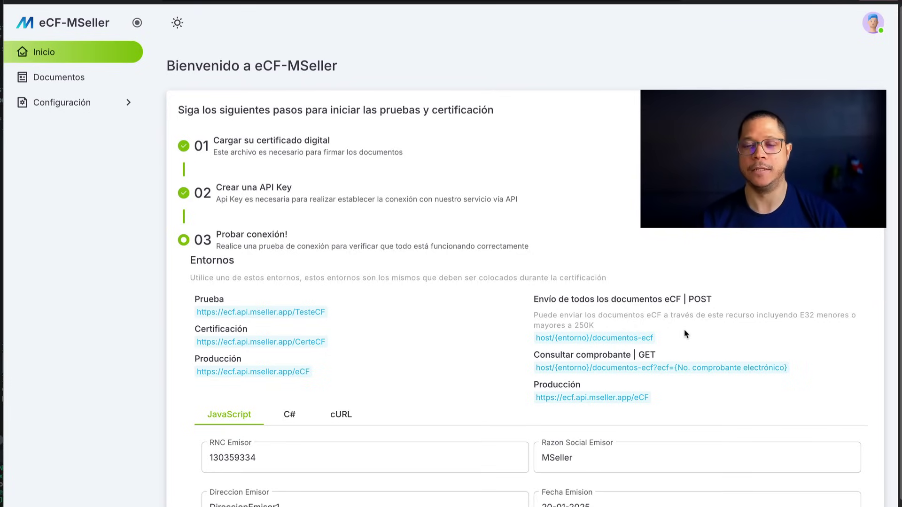
scroll(686, 334, "down", 4)
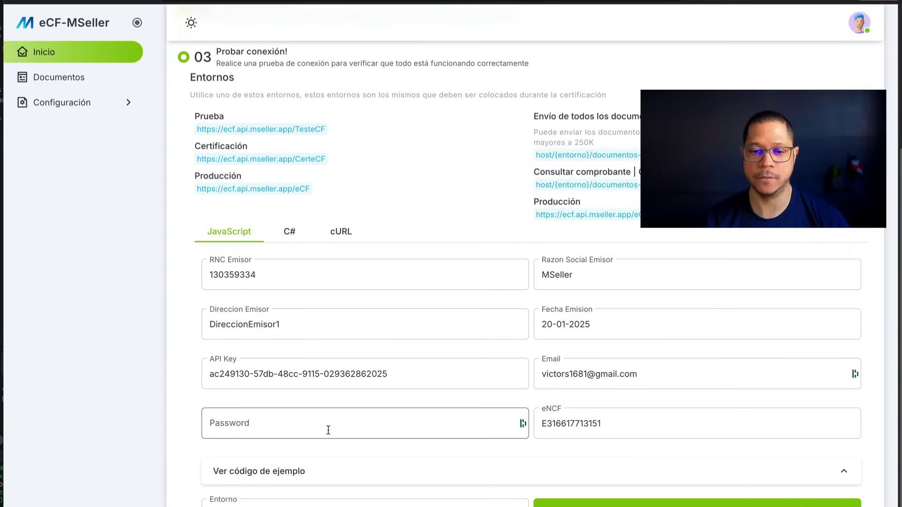
left_click(301, 471)
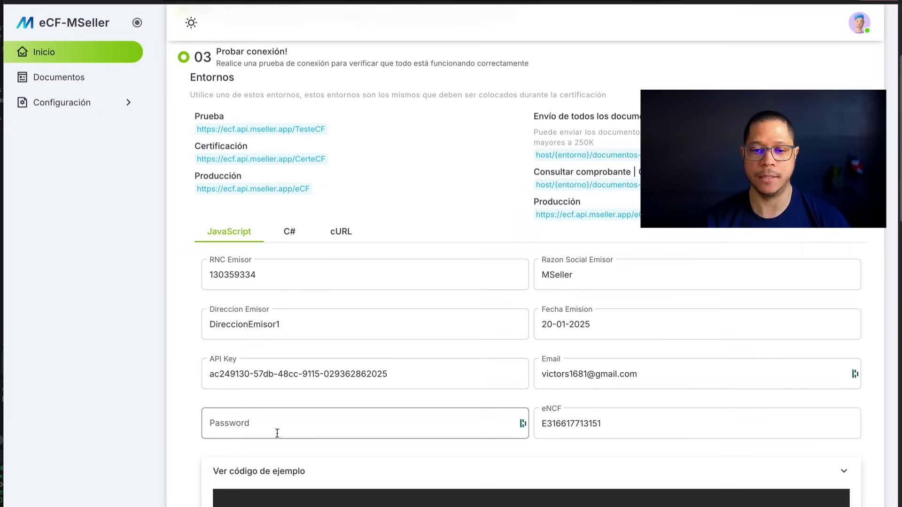
scroll(277, 432, "down", 4)
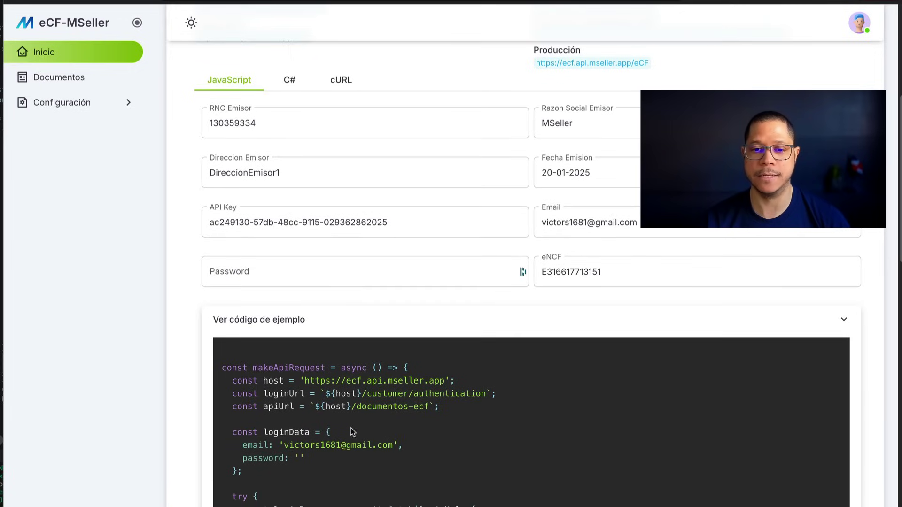
scroll(353, 427, "down", 2)
scroll(355, 420, "down", 3)
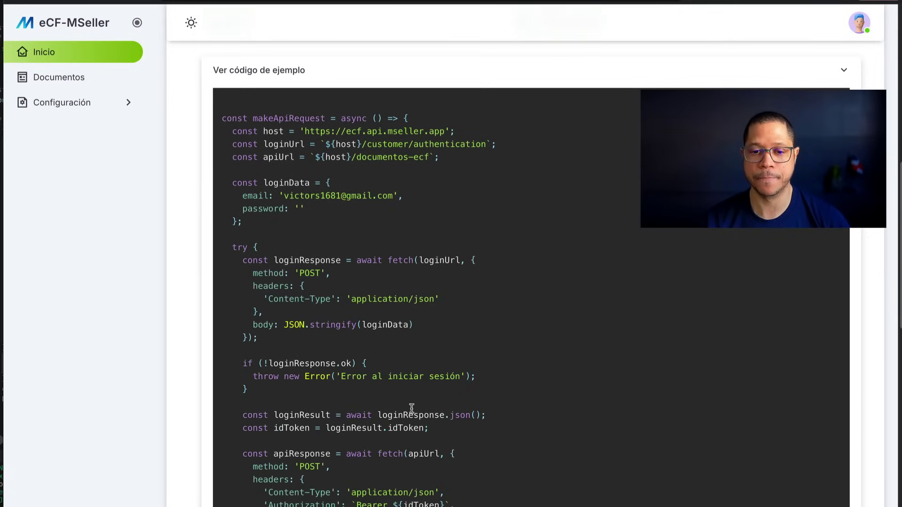
scroll(430, 449, "up", 1)
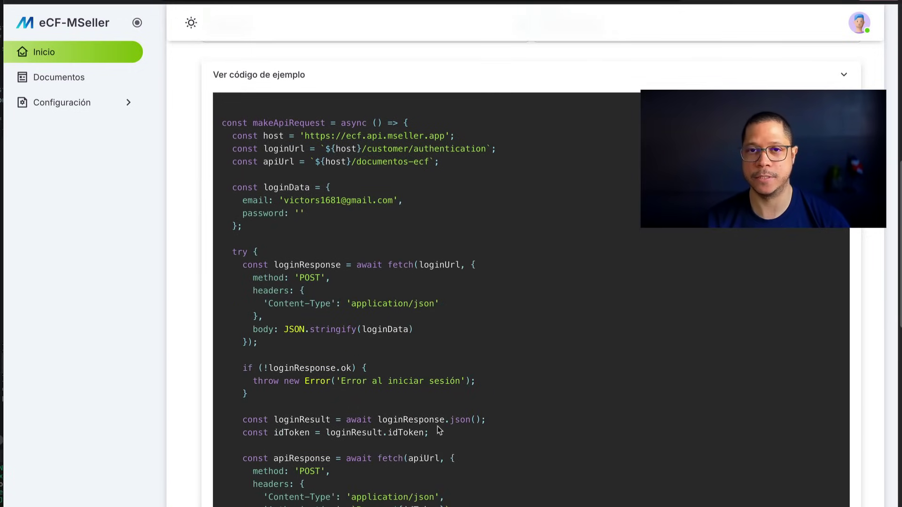
scroll(375, 367, "down", 1)
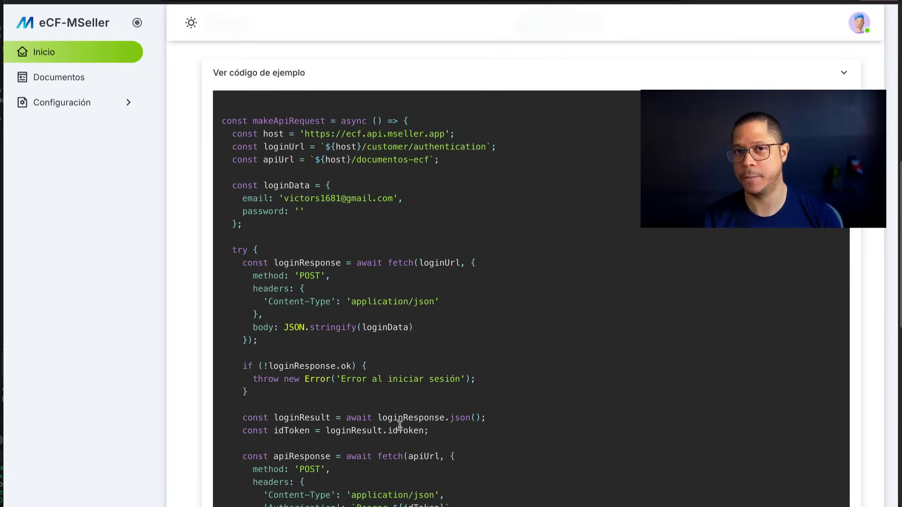
scroll(400, 425, "down", 10)
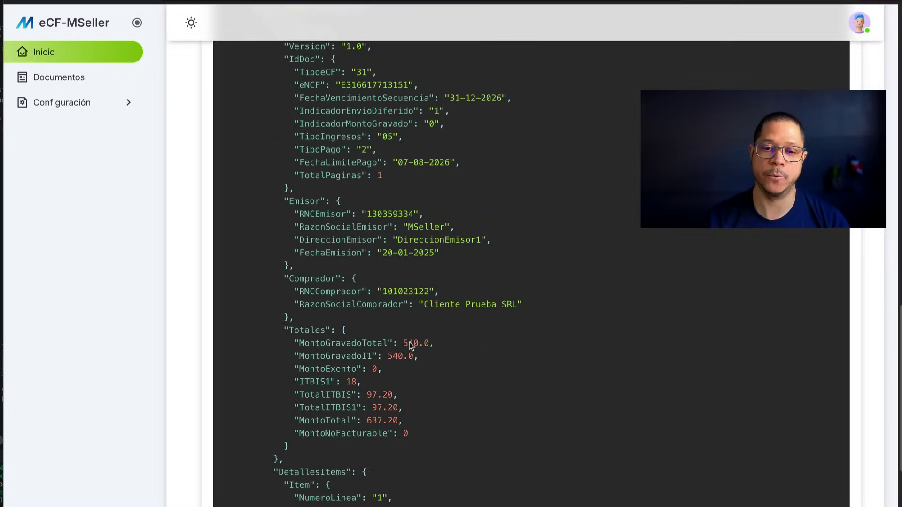
scroll(410, 346, "up", 2)
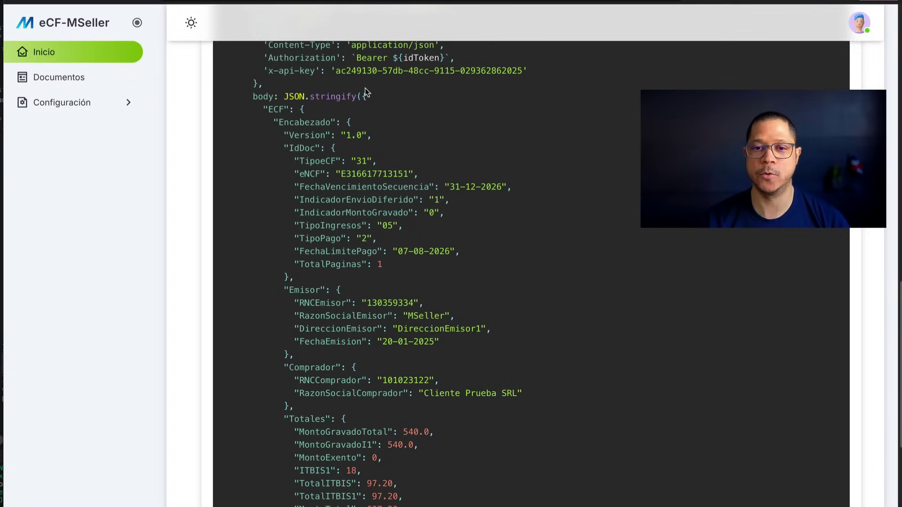
left_click_drag(365, 96, 411, 278)
scroll(464, 444, "down", 1)
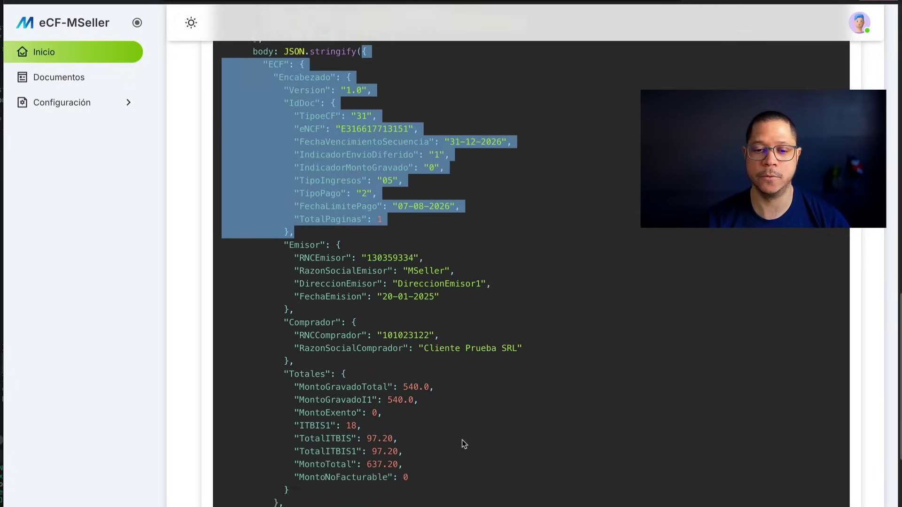
scroll(464, 444, "down", 4)
scroll(463, 444, "down", 3)
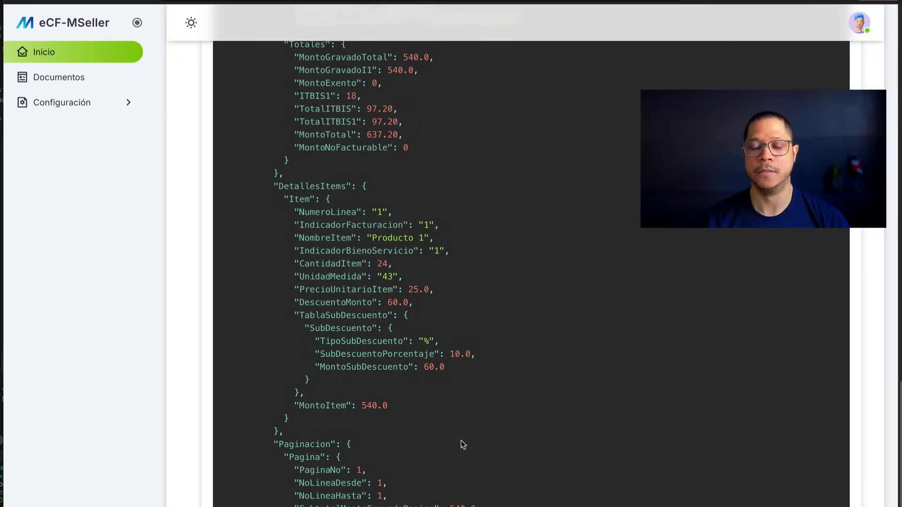
scroll(463, 444, "down", 2)
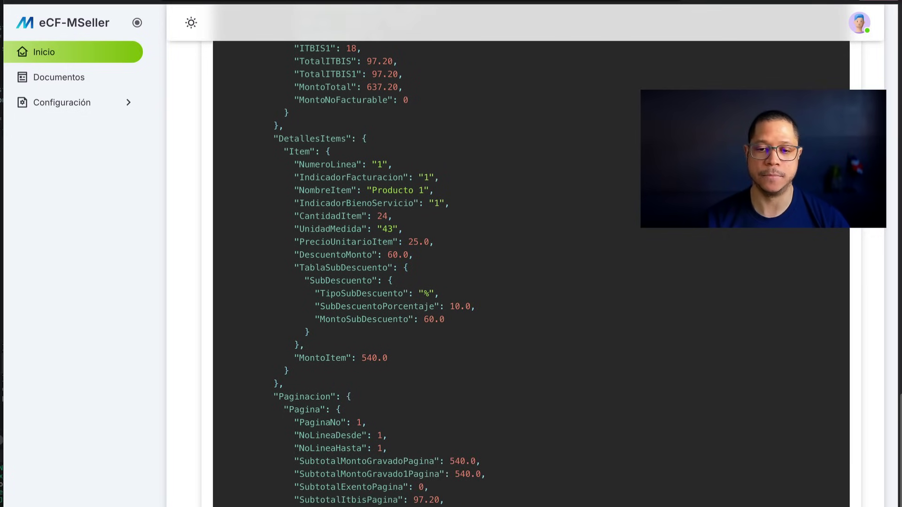
scroll(369, 336, "up", 15)
scroll(368, 336, "up", 10)
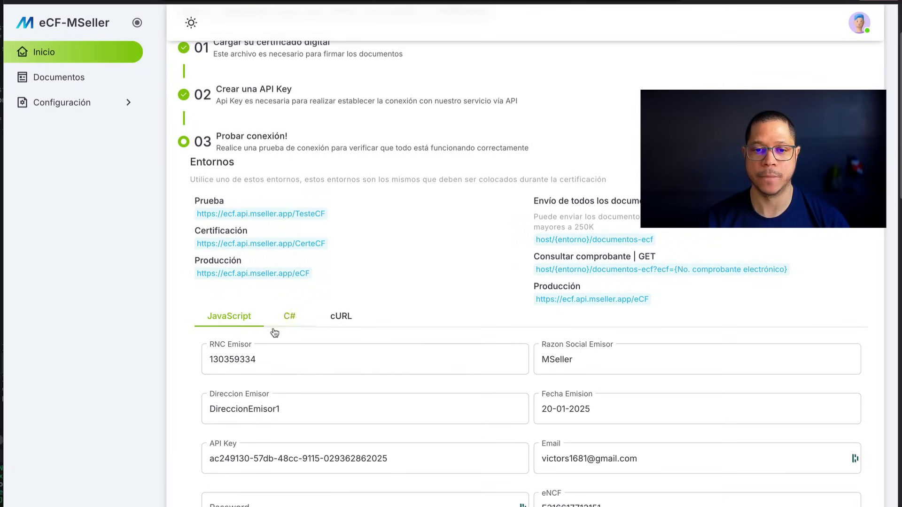
left_click(294, 320)
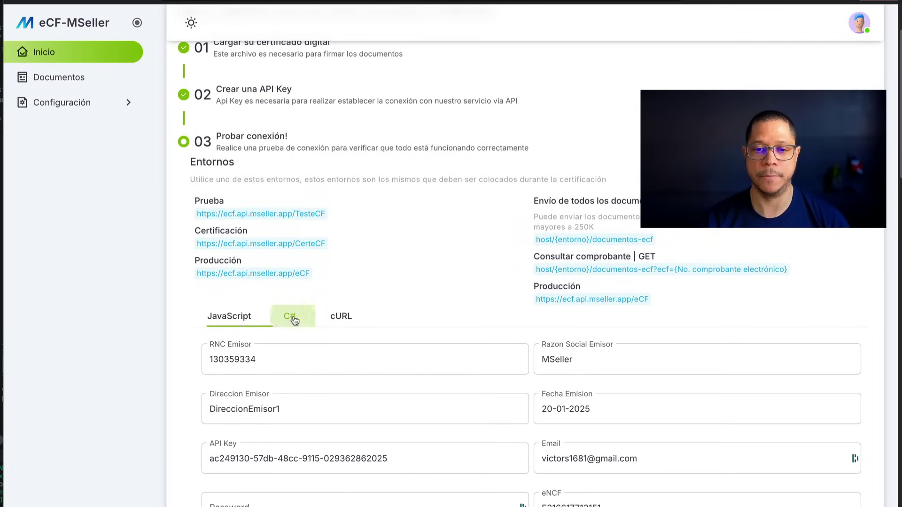
left_click(342, 316)
scroll(443, 361, "down", 8)
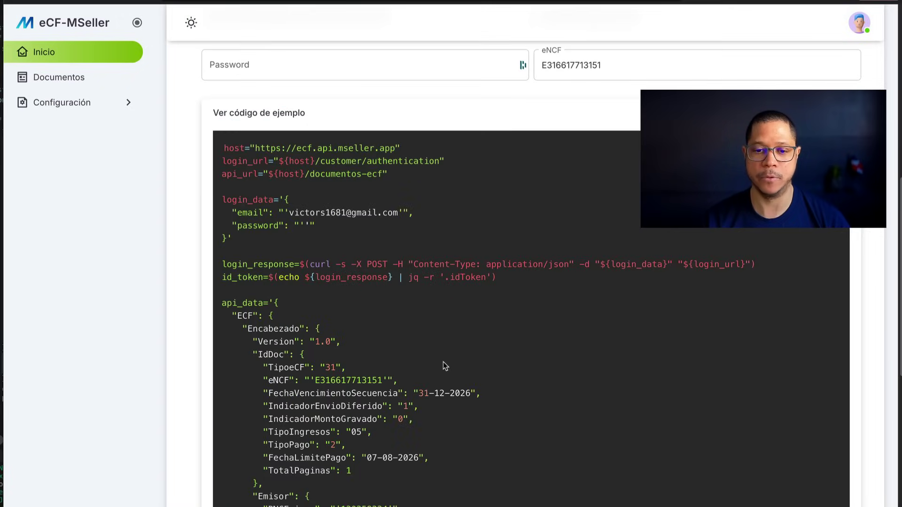
scroll(443, 364, "up", 9)
scroll(442, 365, "down", 1)
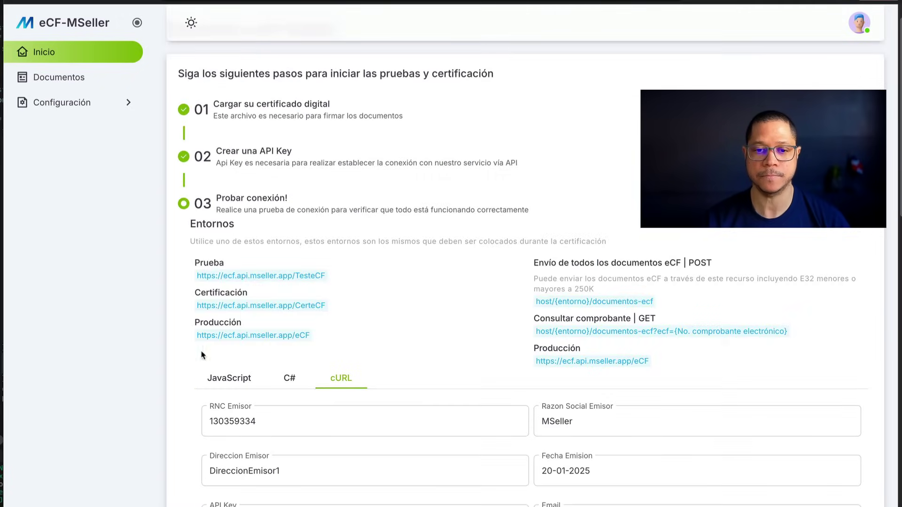
left_click(235, 375)
scroll(480, 403, "down", 5)
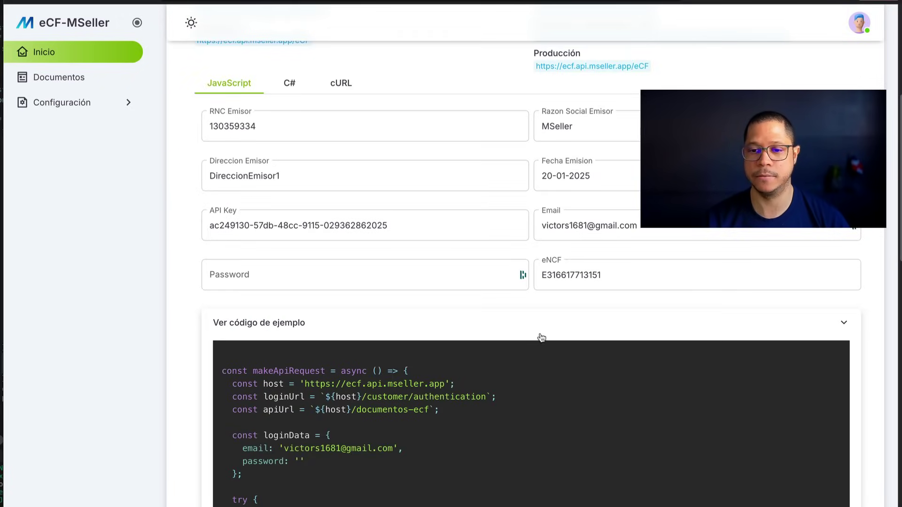
left_click(539, 335)
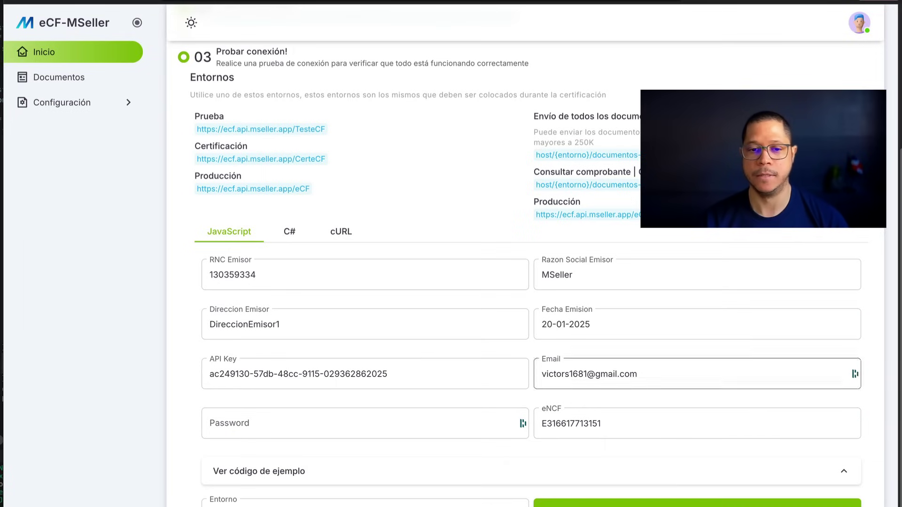
left_click_drag(604, 424, 537, 421)
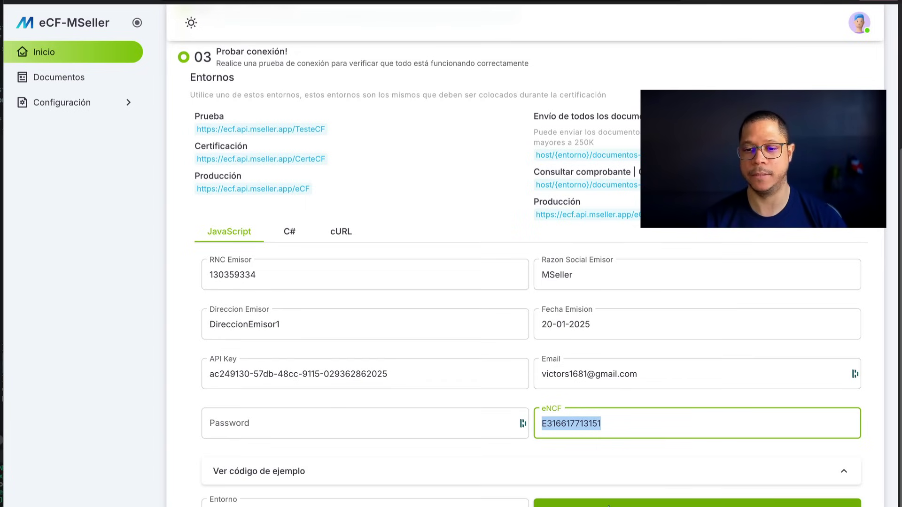
scroll(411, 441, "down", 3)
left_click(408, 402)
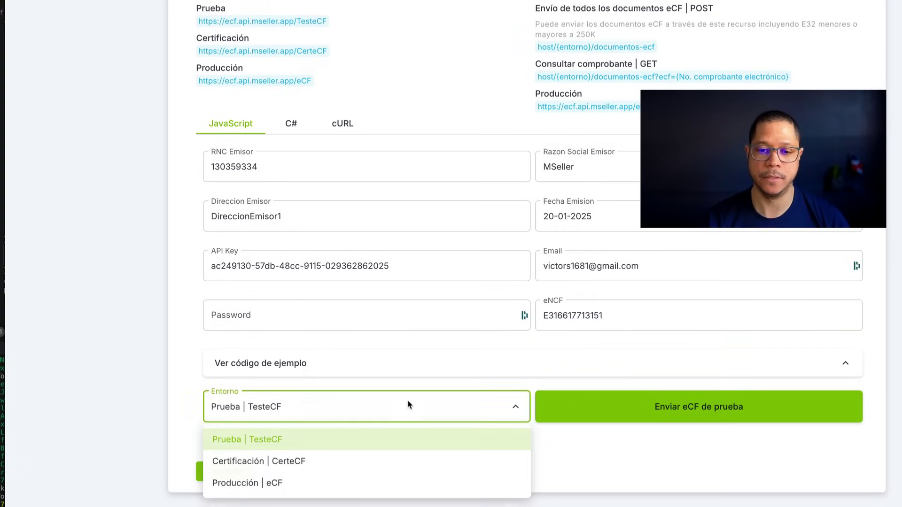
left_click(395, 444)
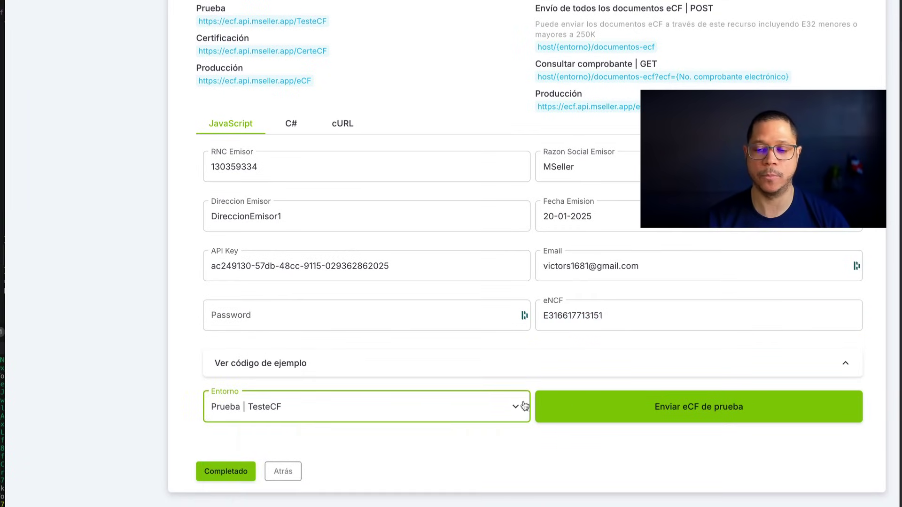
left_click(573, 402)
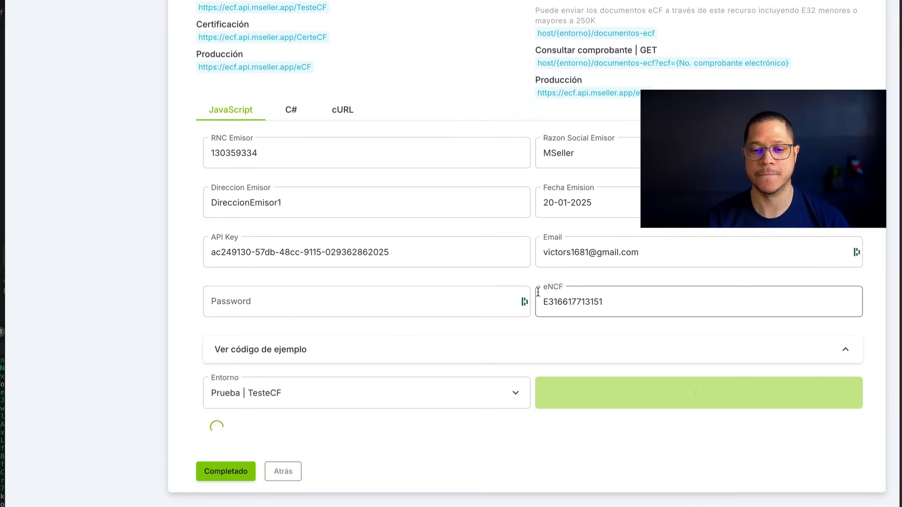
Review the returned response's securityCode, qr_url and signedDate fields
scroll(538, 292, "down", 3)
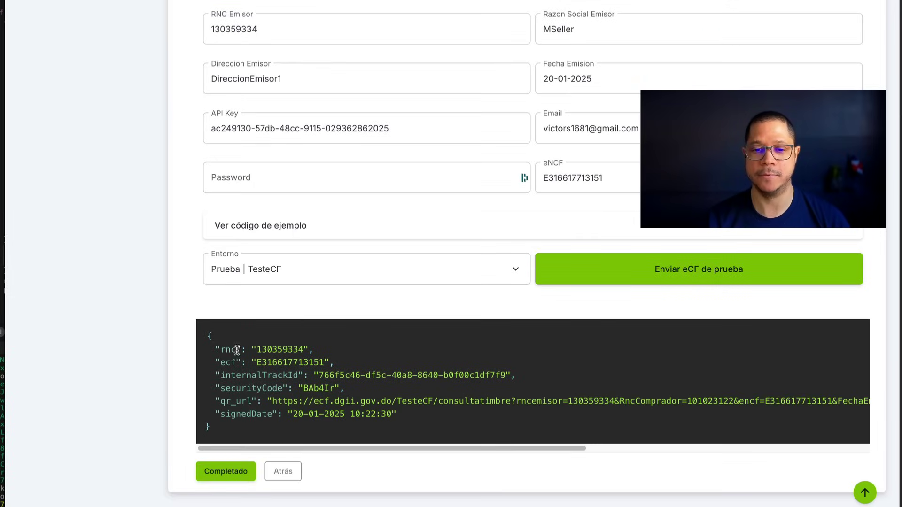
left_click_drag(209, 350, 361, 412)
left_click(364, 409)
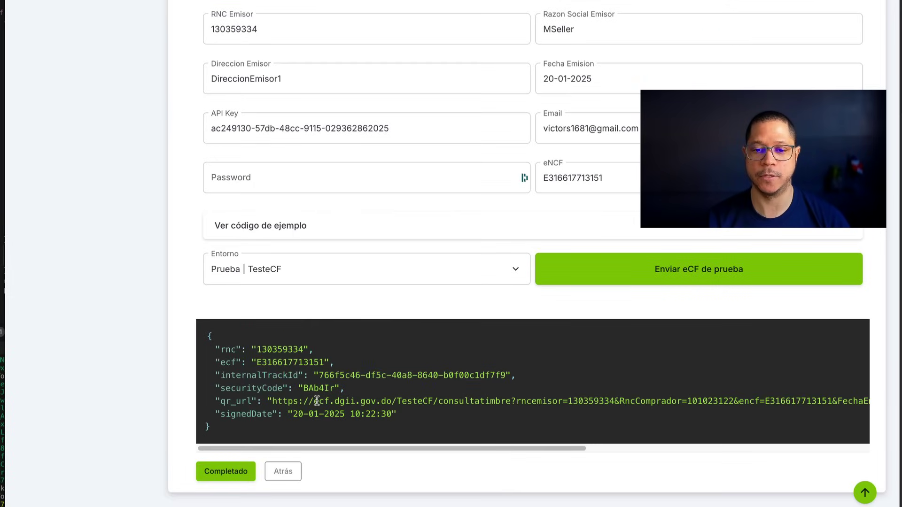
left_click_drag(256, 401, 250, 398)
double_click(252, 389)
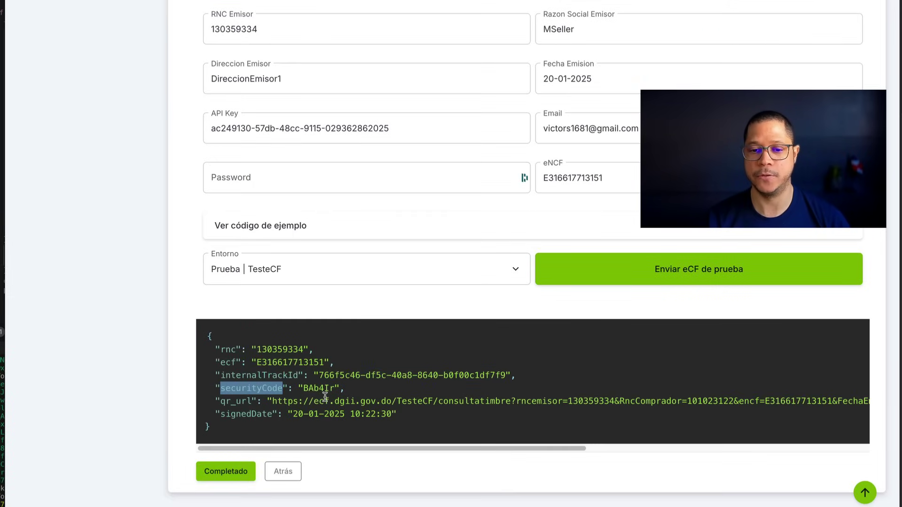
double_click(234, 414)
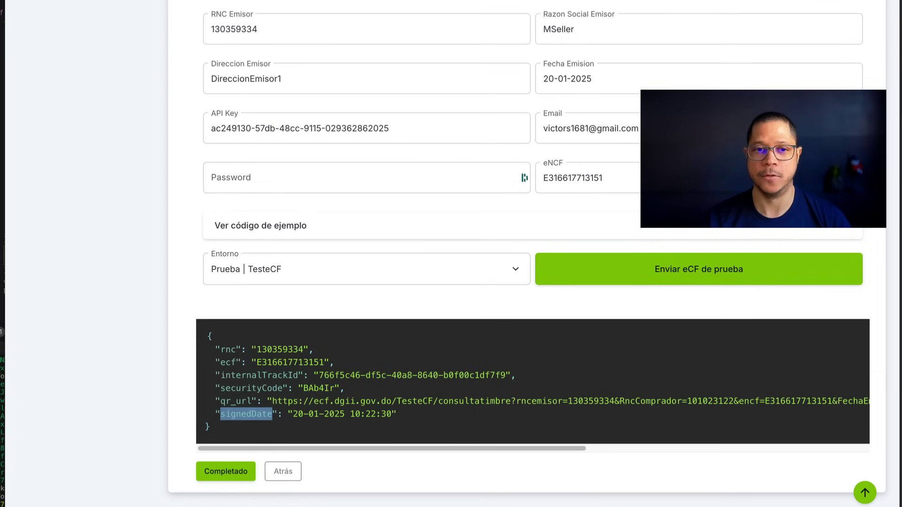
scroll(95, 77, "up", 3)
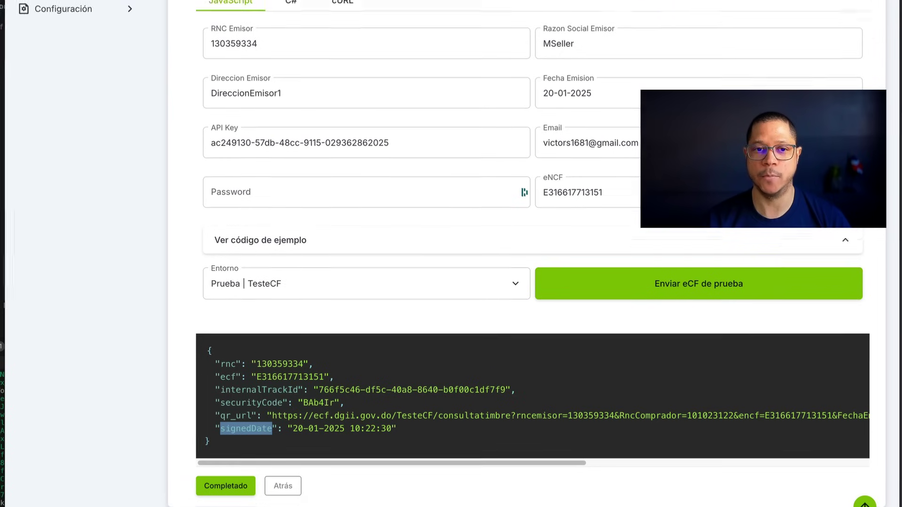
left_click(95, 77)
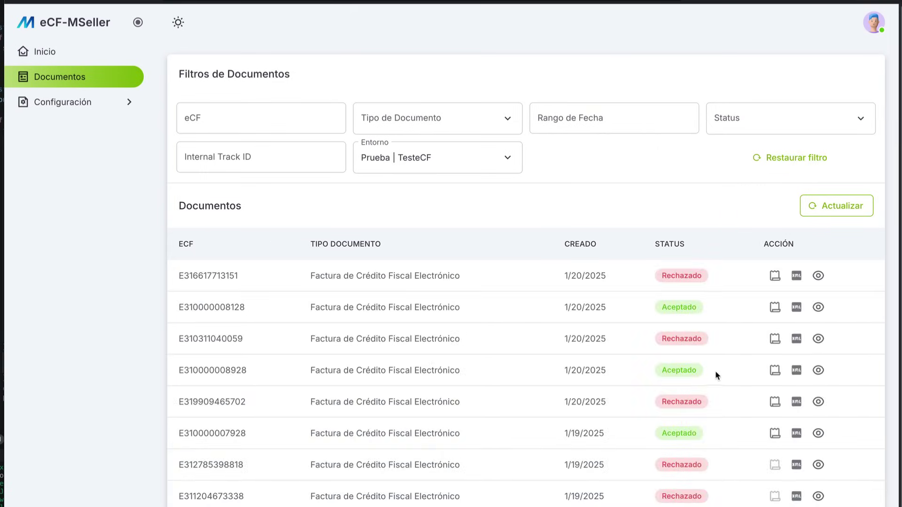
left_click(818, 277)
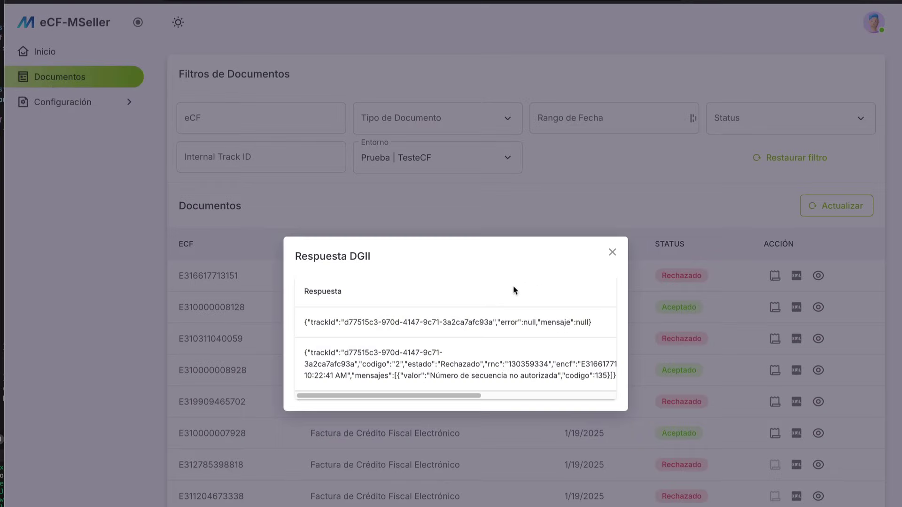
left_click_drag(316, 322, 493, 322)
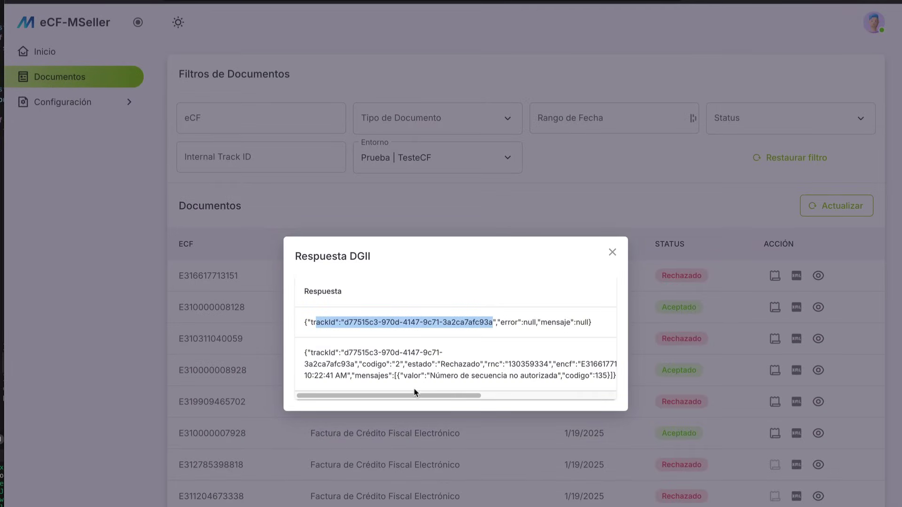
left_click_drag(416, 395, 535, 374)
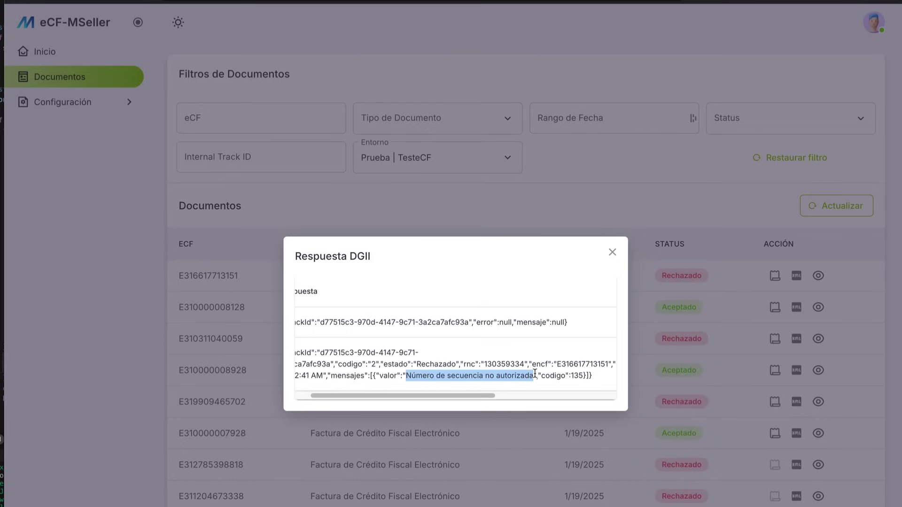
left_click(612, 254)
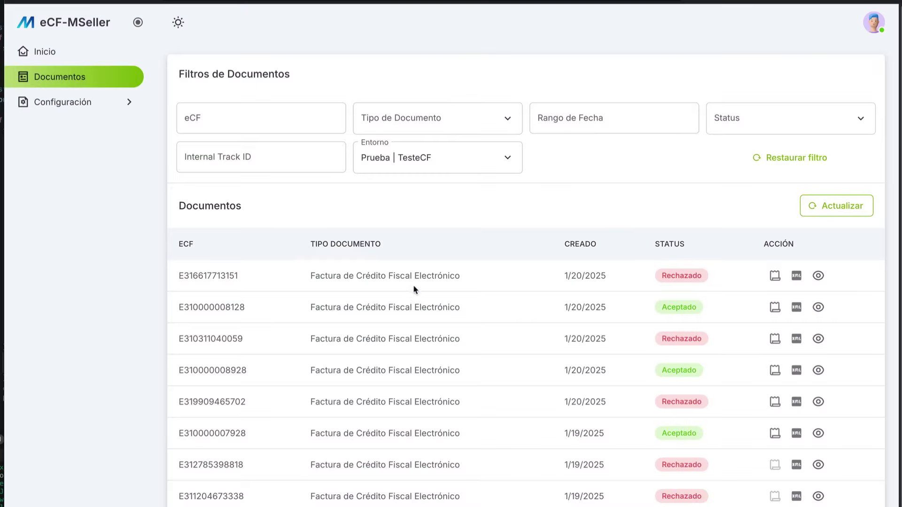
double_click(222, 309)
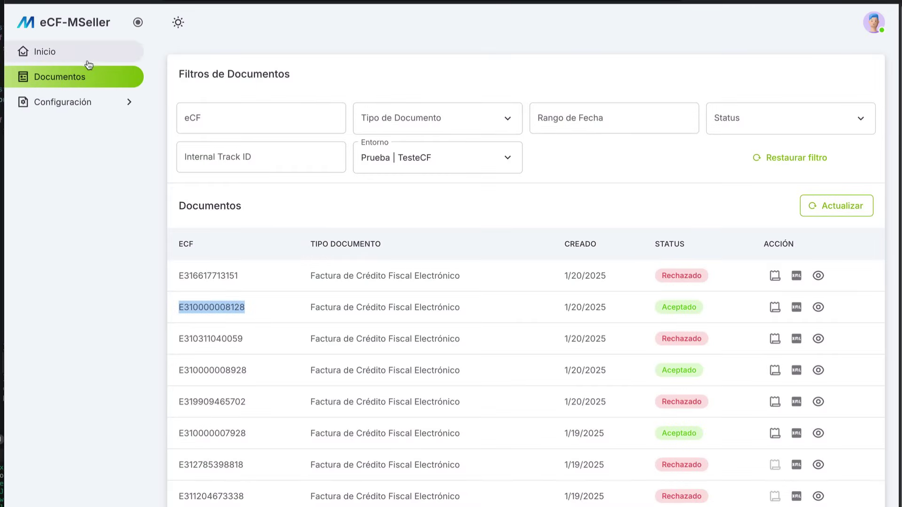
left_click(75, 52)
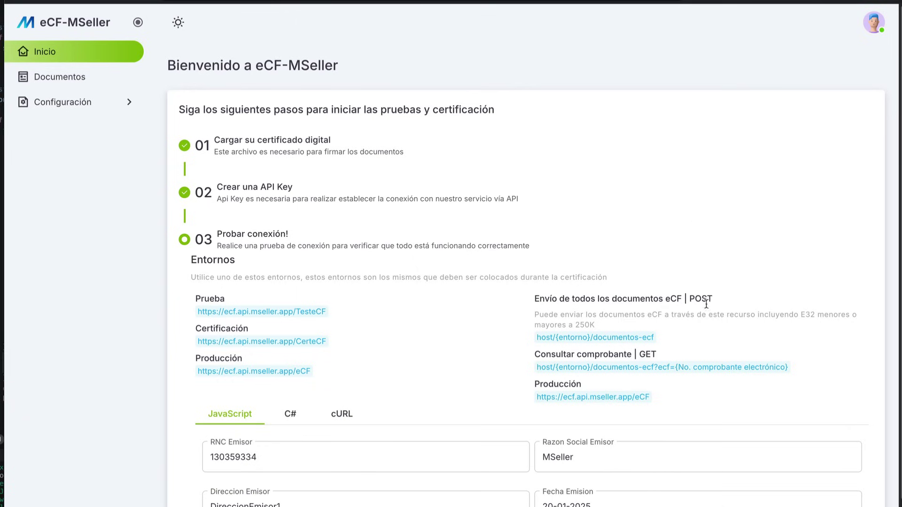
scroll(653, 296, "down", 4)
double_click(595, 419)
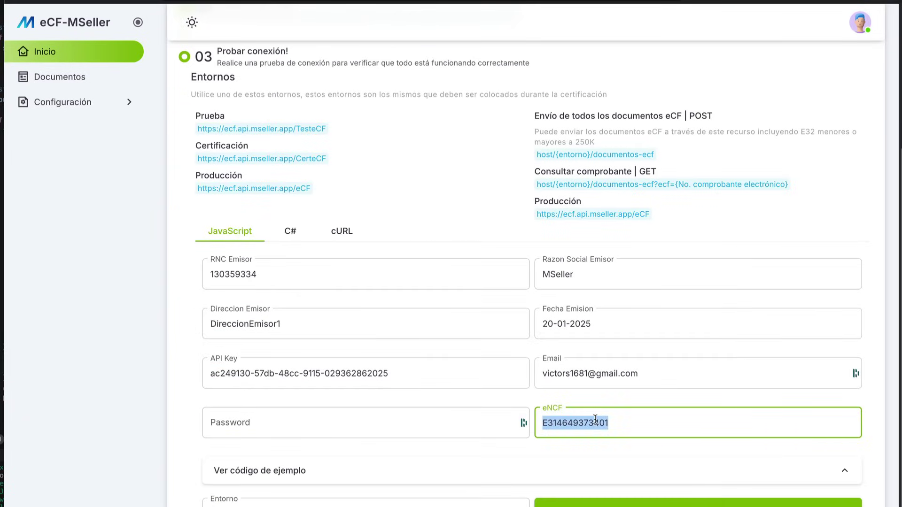
key("ctrl+v")
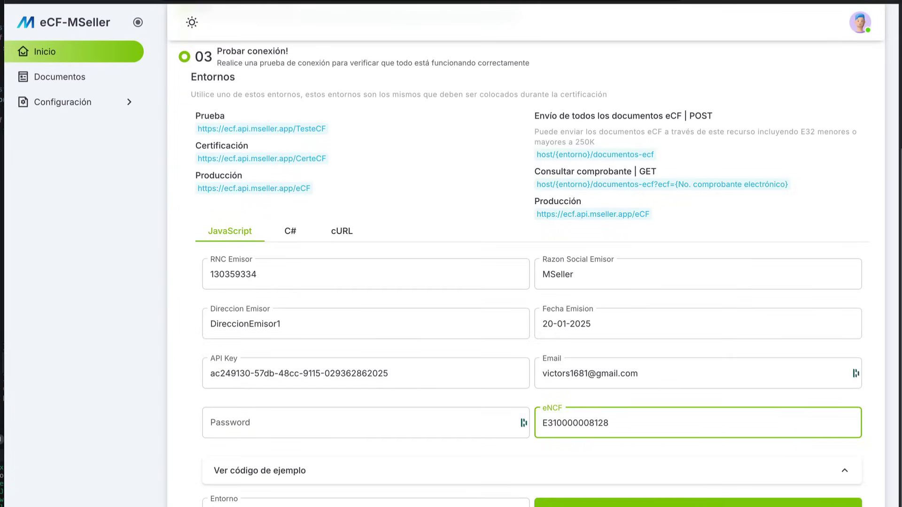
left_click(594, 423)
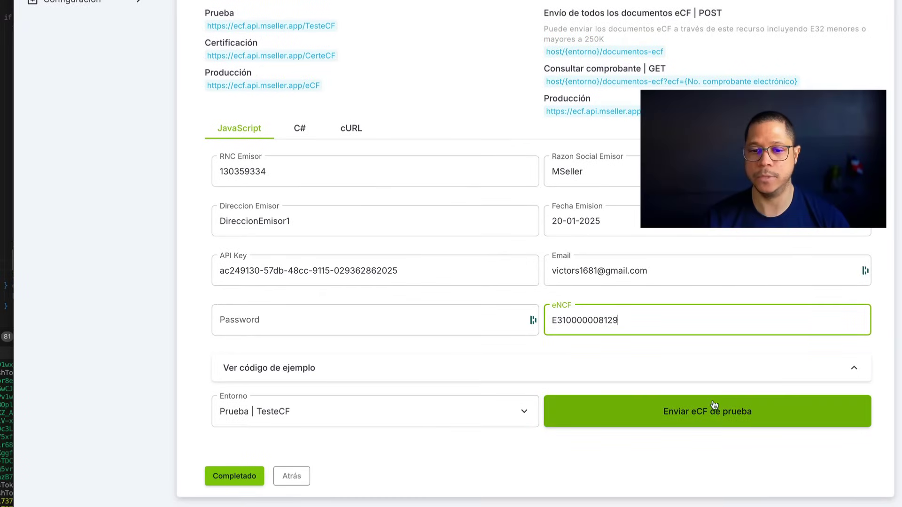
left_click(703, 409)
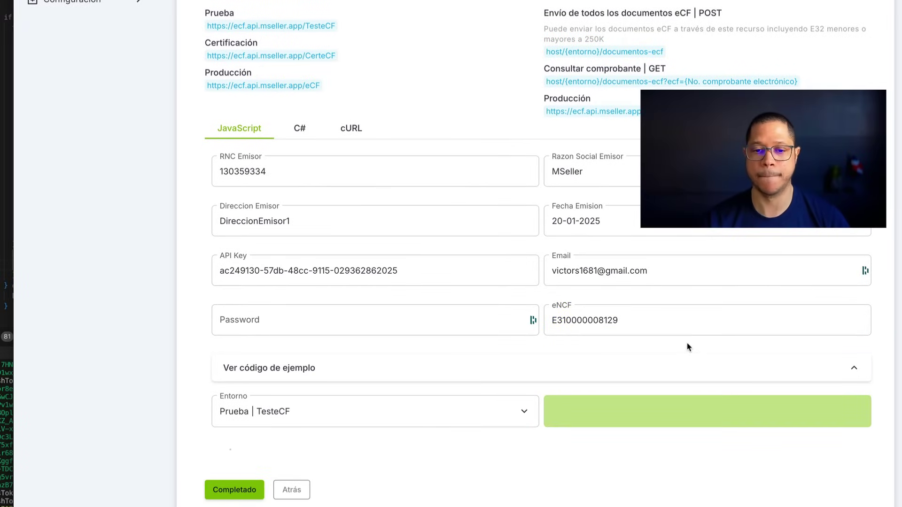
left_click(78, 50)
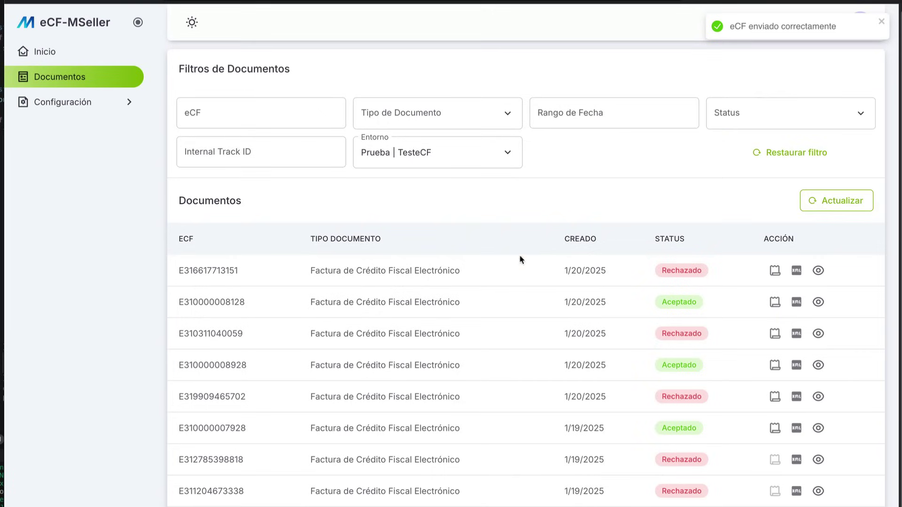
left_click(832, 203)
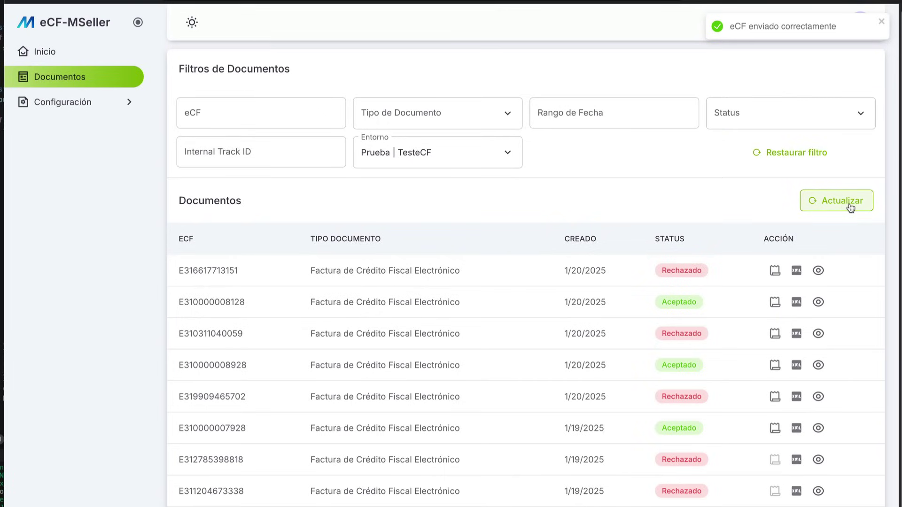
left_click(832, 203)
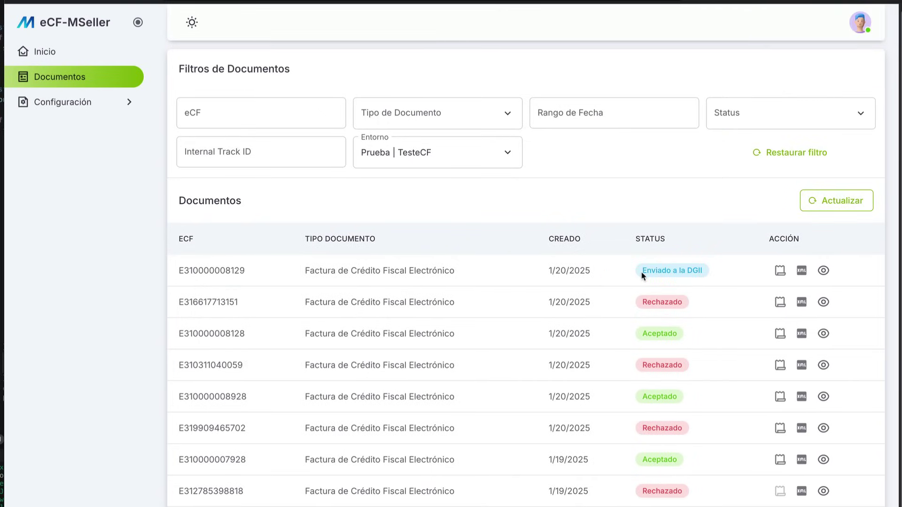
left_click_drag(643, 275, 708, 269)
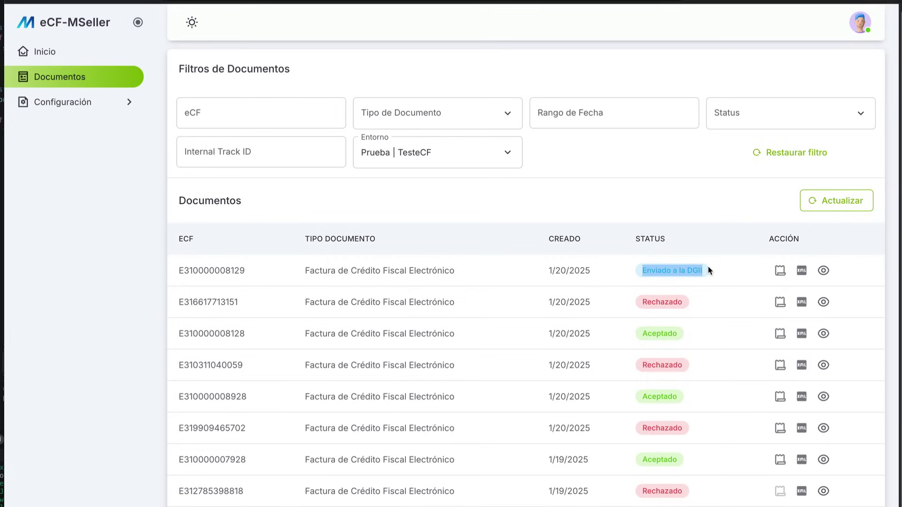
left_click(832, 208)
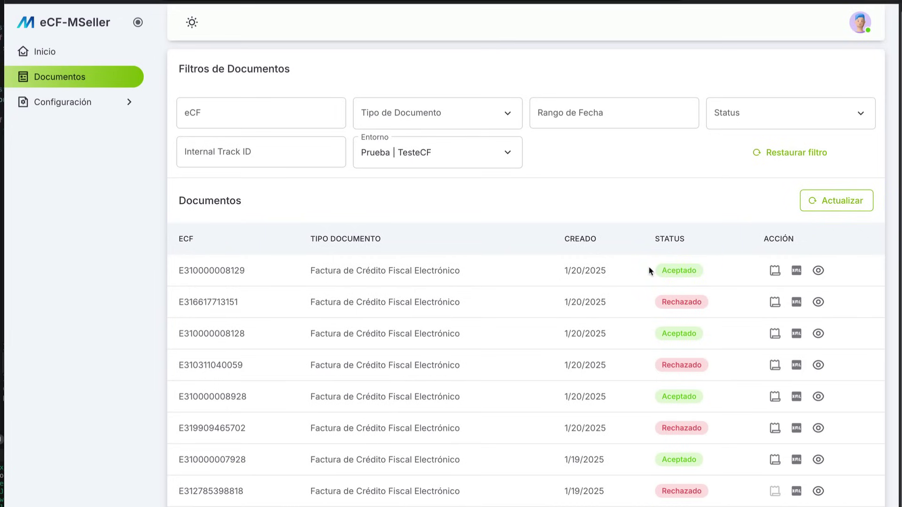
left_click(817, 270)
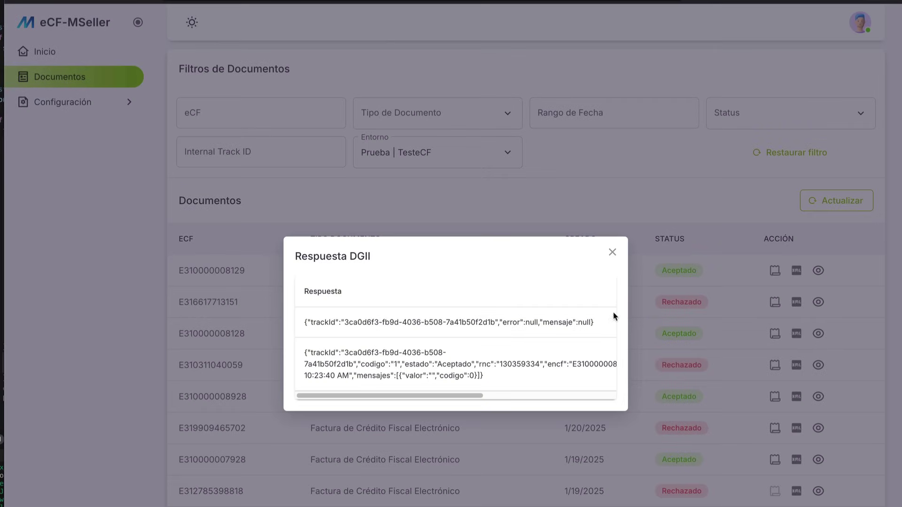
left_click_drag(459, 395, 521, 395)
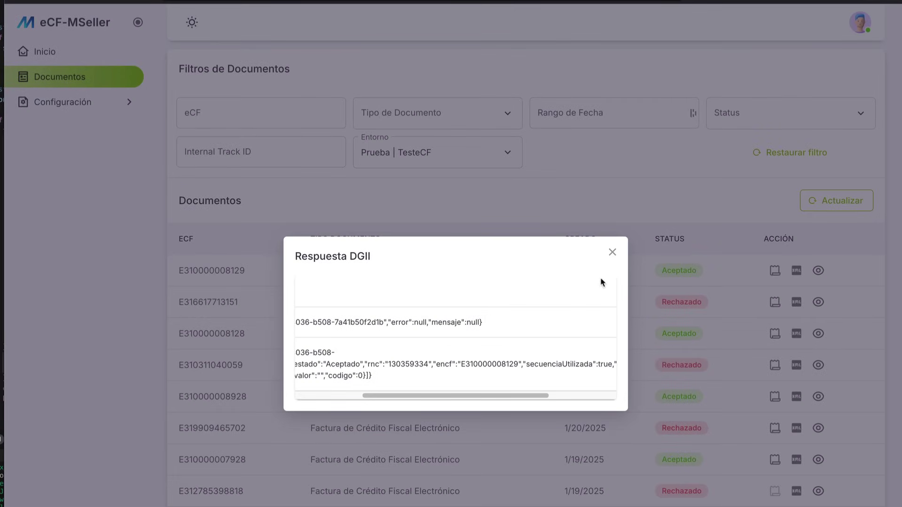
left_click(612, 252)
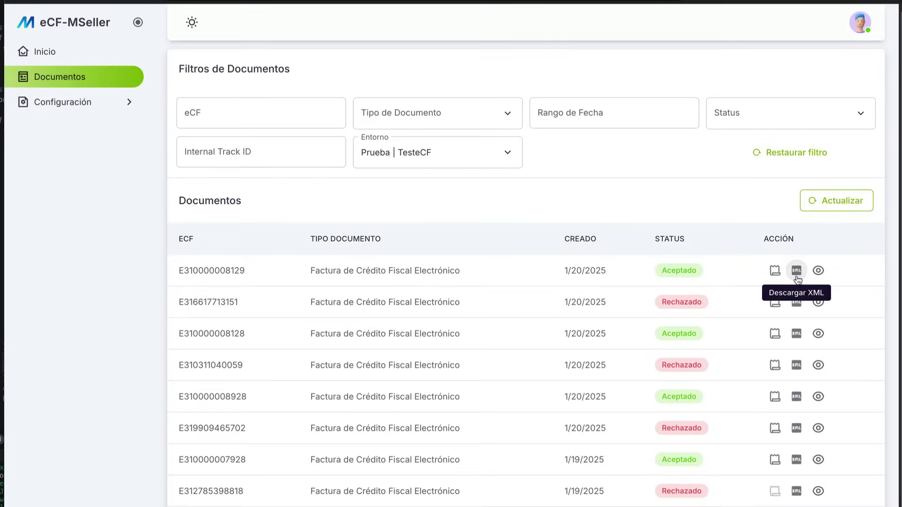
left_click(798, 279)
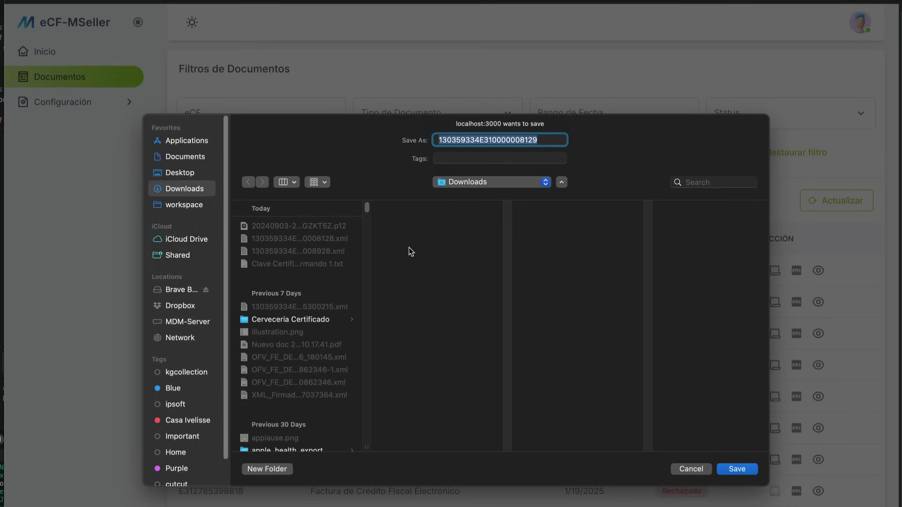
left_click(737, 469)
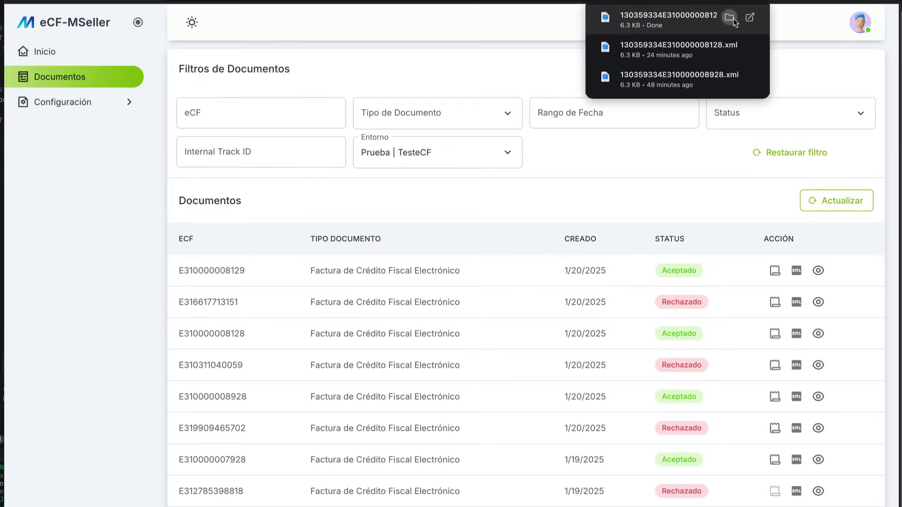
left_click(730, 17)
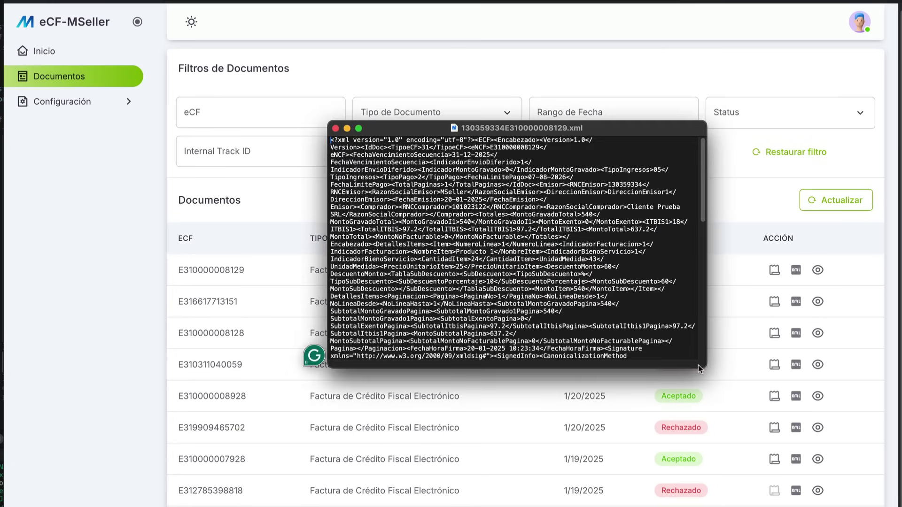
left_click_drag(703, 366, 324, 133)
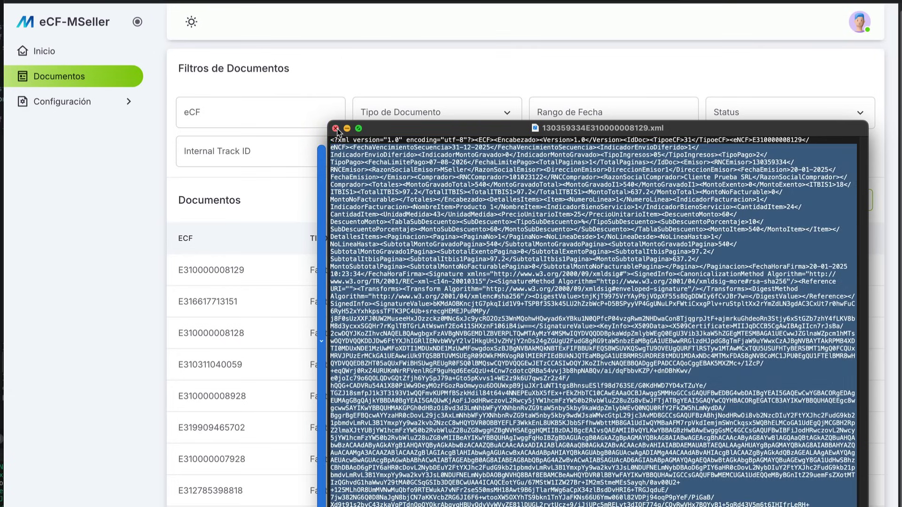
left_click(335, 129)
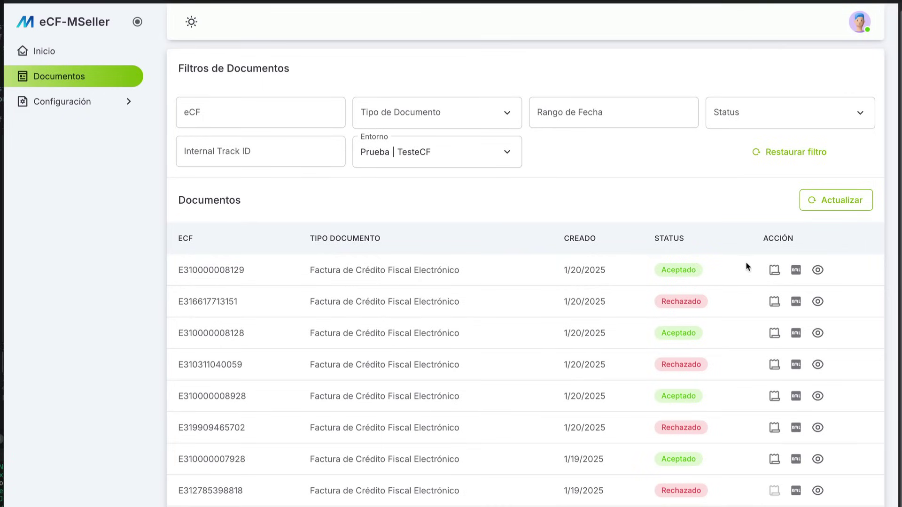
left_click(773, 270)
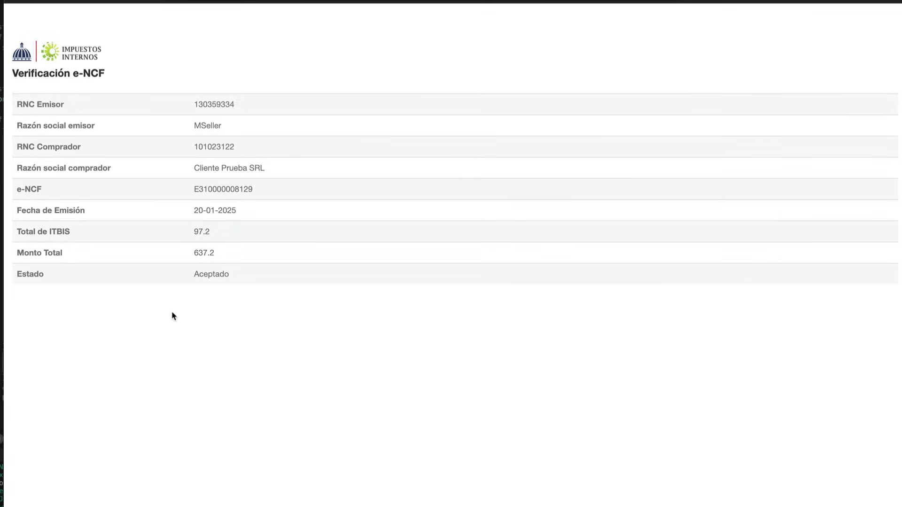
left_click_drag(12, 42, 265, 169)
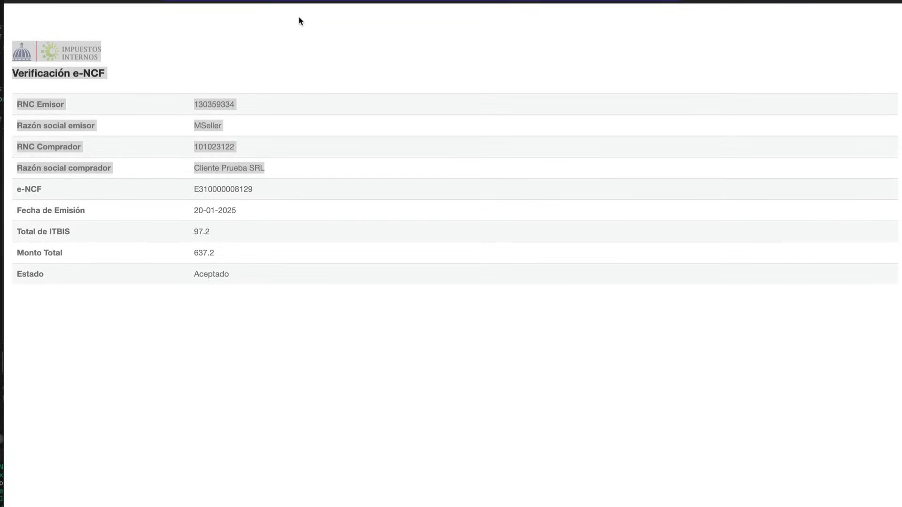
left_click(217, 314)
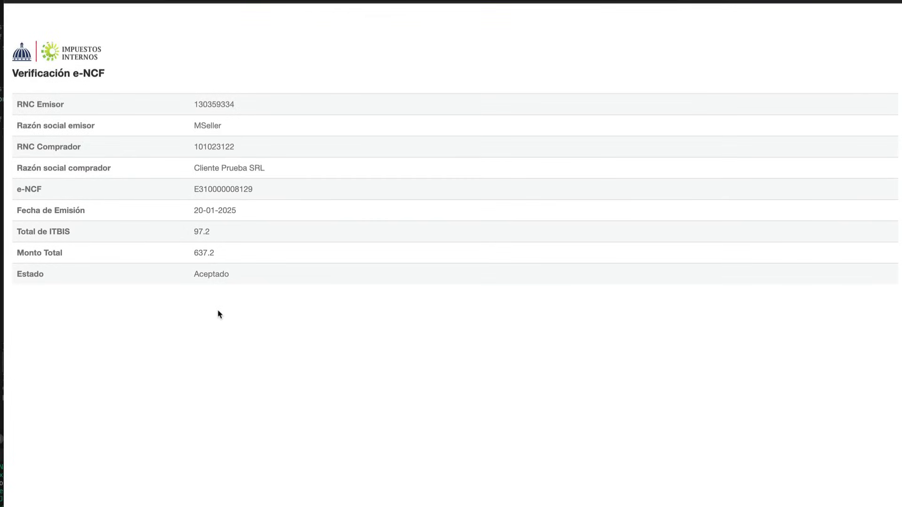
left_click_drag(16, 99, 69, 120)
key("super+w")
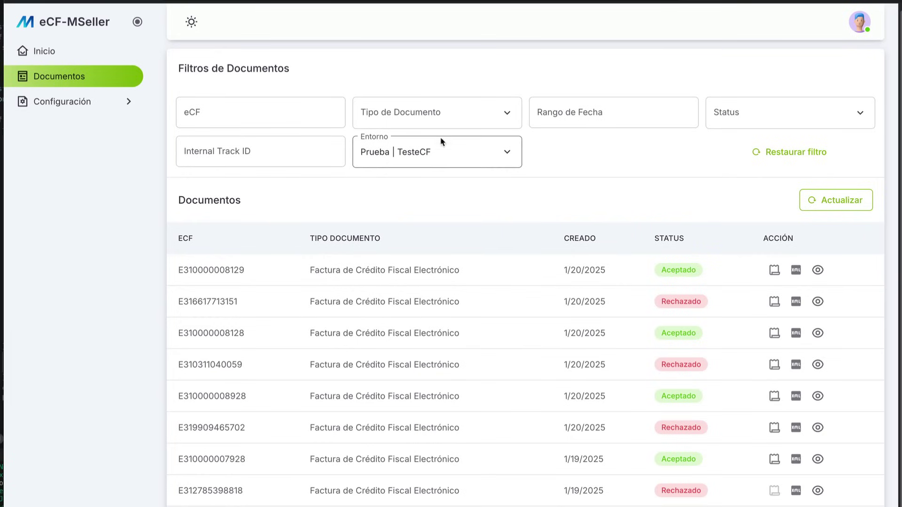
On the Configuración > Certificado page, confirm Expira en shows 46 días, then return to Inicio
left_click(65, 101)
left_click(61, 131)
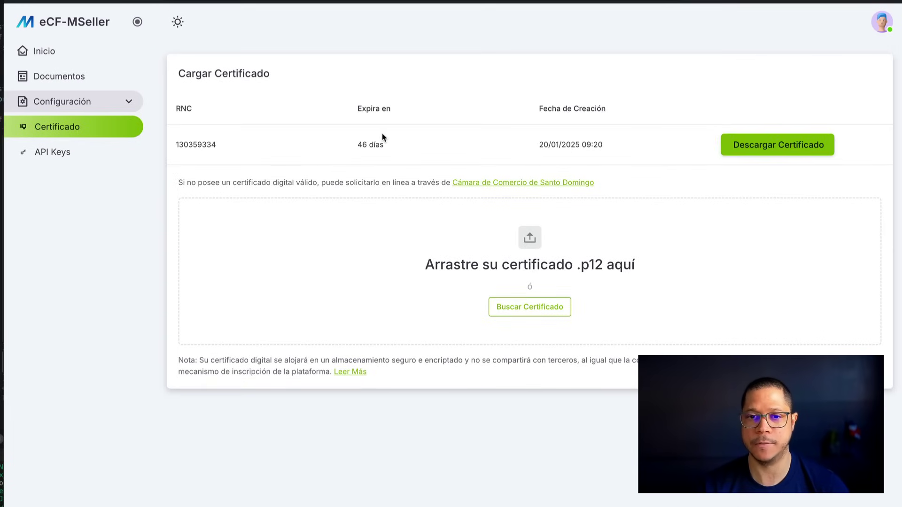
double_click(376, 145)
left_click(647, 196)
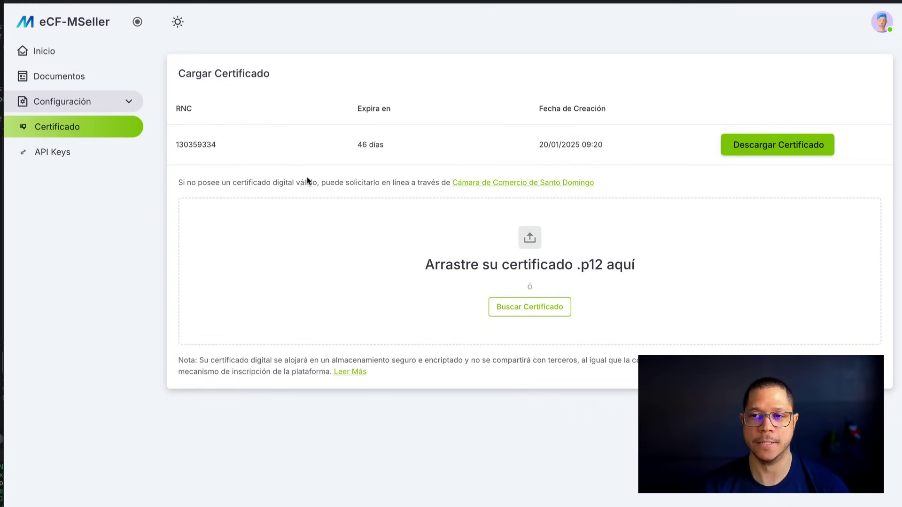
left_click(87, 54)
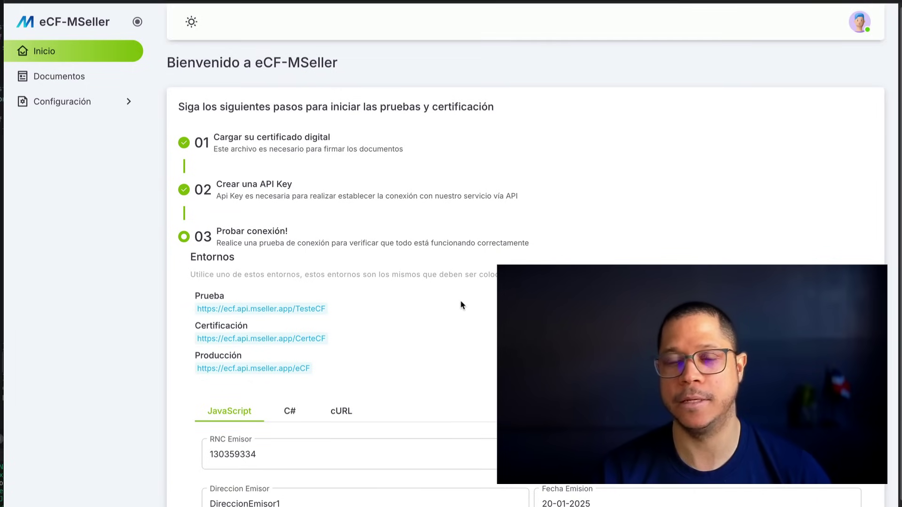
scroll(462, 305, "down", 1)
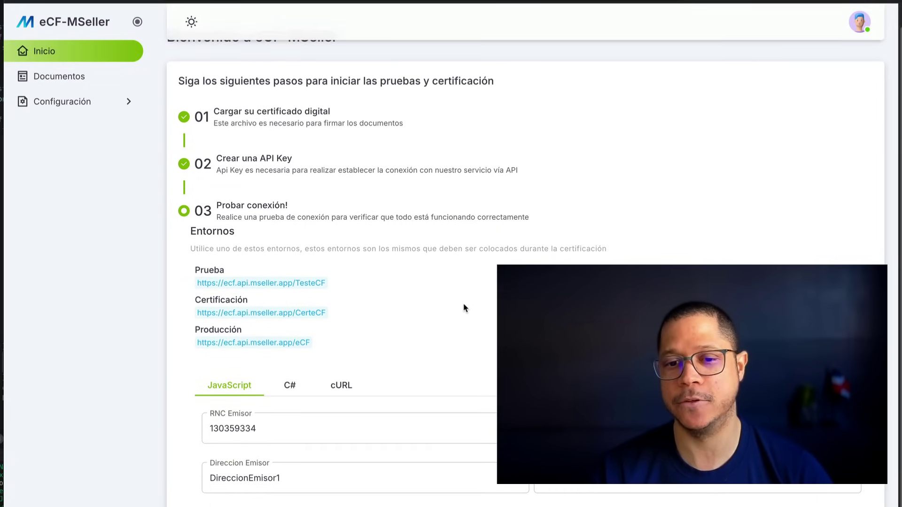
scroll(464, 308, "down", 3)
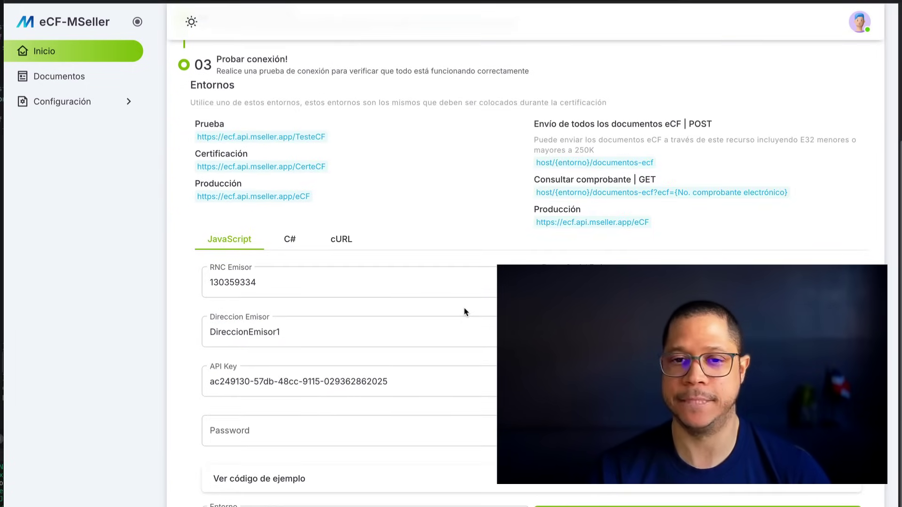